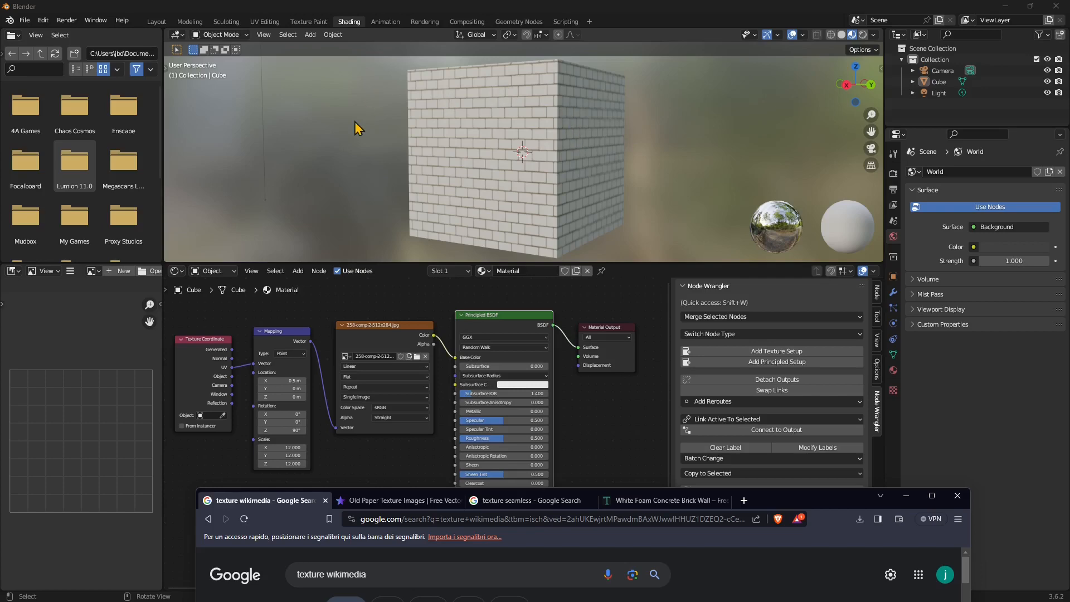
Move the browser showing 'texture wikimedia' image results up over the Blender window
{"action": "left_click_drag", "start_coordinate": [798, 505], "coordinate": [716, 56]}
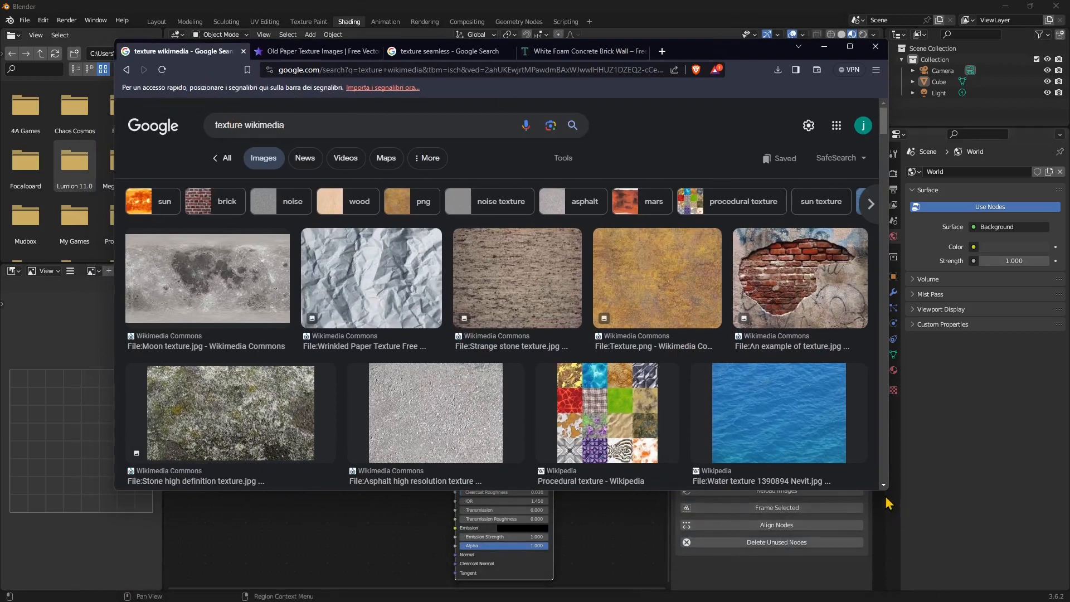
Enlarge the browser and filter the 'texture wikimedia' image results to Creative Commons licenses
{"action": "left_click_drag", "start_coordinate": [883, 493], "coordinate": [928, 562]}
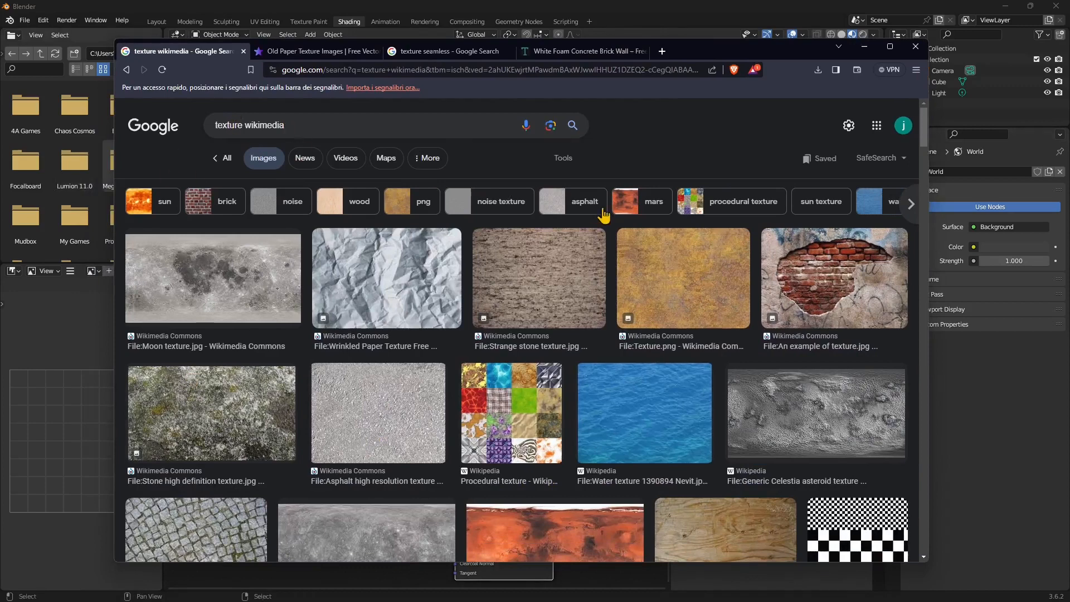
{"action": "left_click", "coordinate": [561, 158]}
{"action": "left_click", "coordinate": [536, 187]}
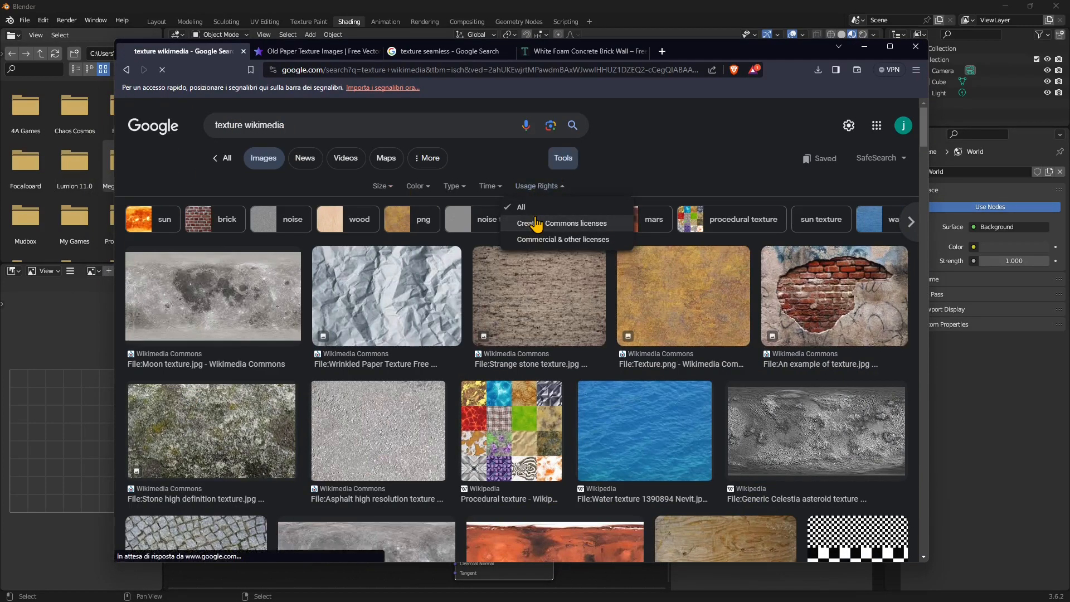
{"action": "left_click", "coordinate": [536, 223]}
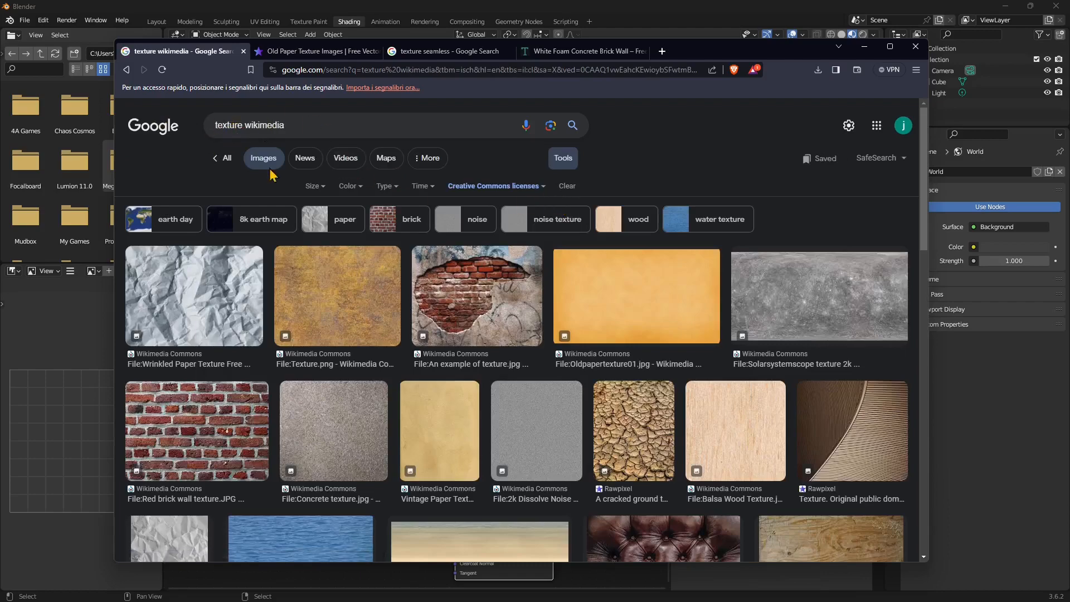
{"action": "scroll", "coordinate": [401, 412], "scroll_direction": "down", "scroll_amount": 8}
{"action": "scroll", "coordinate": [335, 268], "scroll_direction": "up", "scroll_amount": 8}
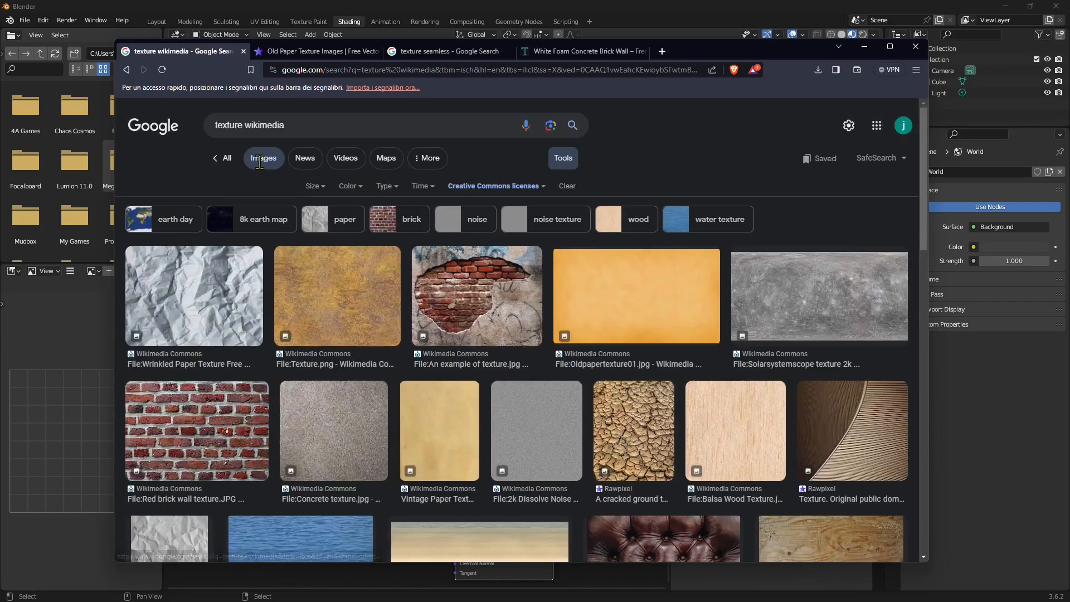
Search just 'texture' with the Creative Commons filter, then replace the query with 'polyhaven'
{"action": "double_click", "coordinate": [279, 127]}
{"action": "key", "text": "BackSpace"}
{"action": "key", "text": "Return"}
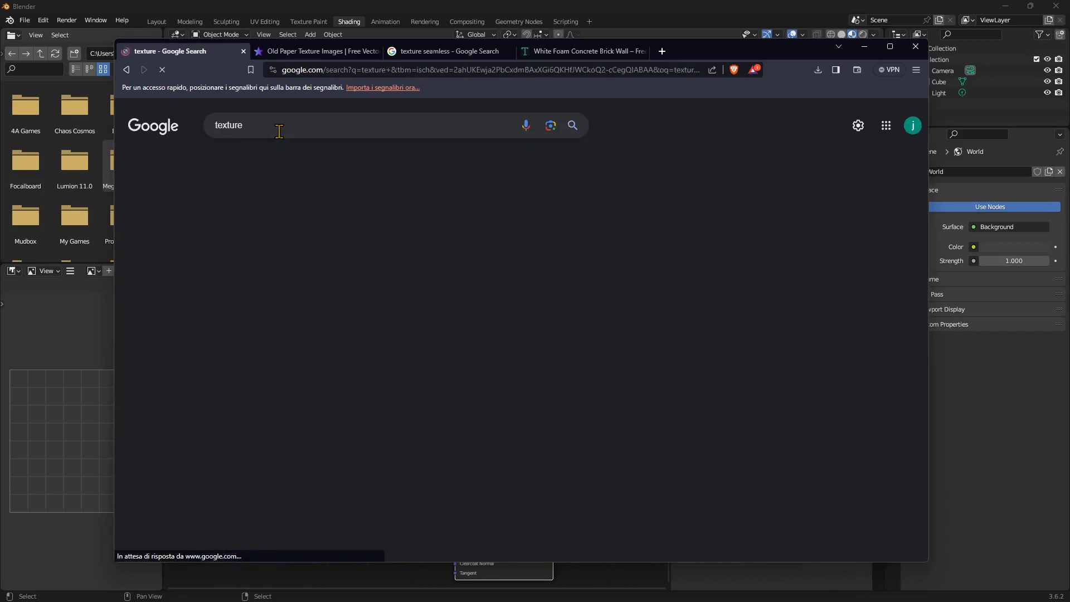
{"action": "left_click", "coordinate": [562, 158]}
{"action": "left_click", "coordinate": [540, 183]}
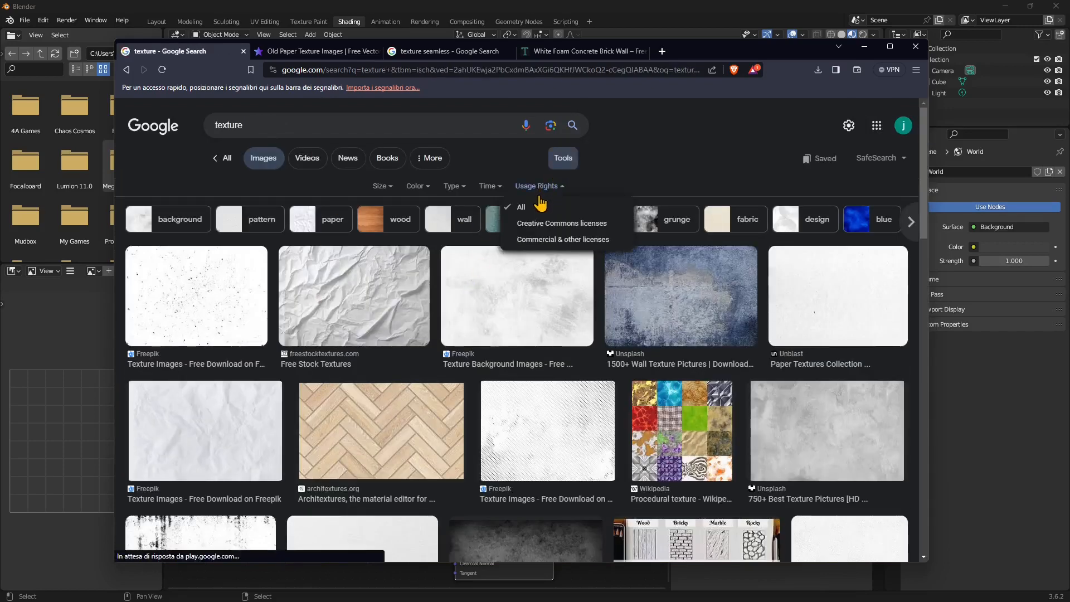
{"action": "left_click", "coordinate": [525, 224]}
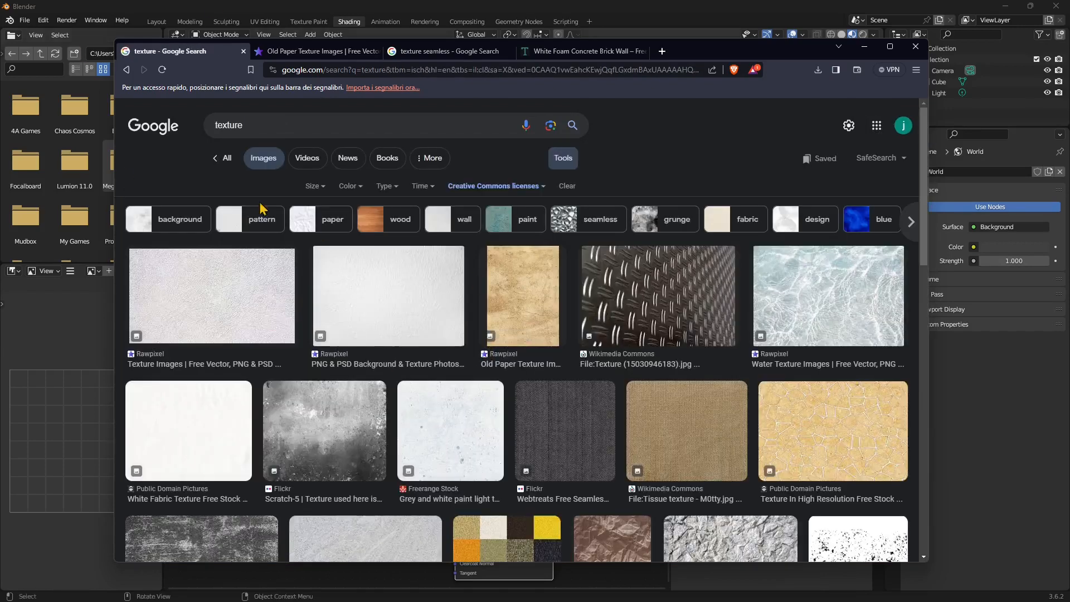
{"action": "left_click", "coordinate": [290, 125]}
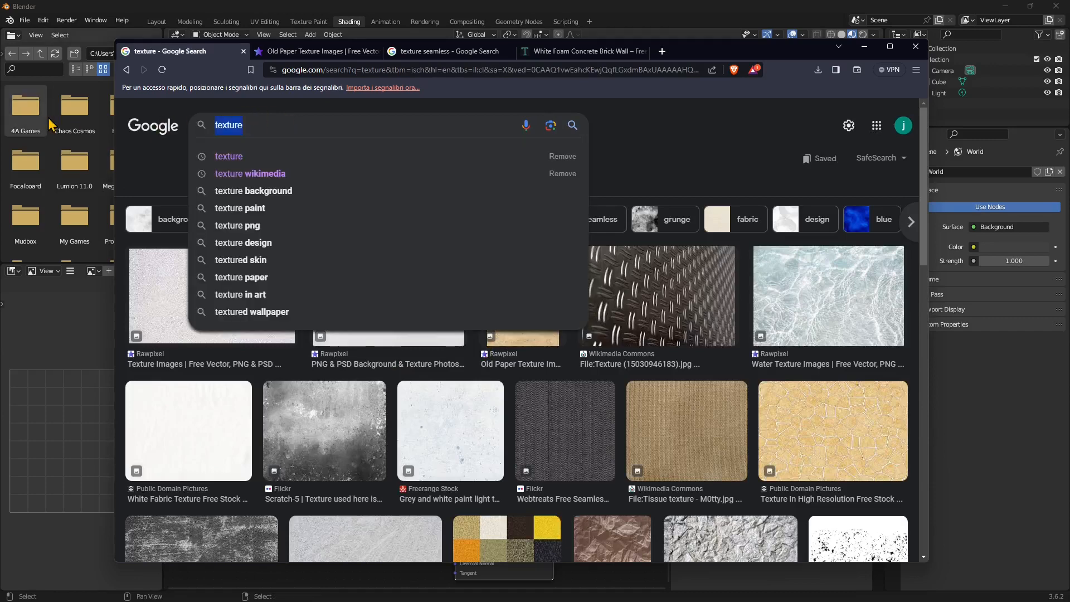
{"action": "type", "text": "polyhaven"}
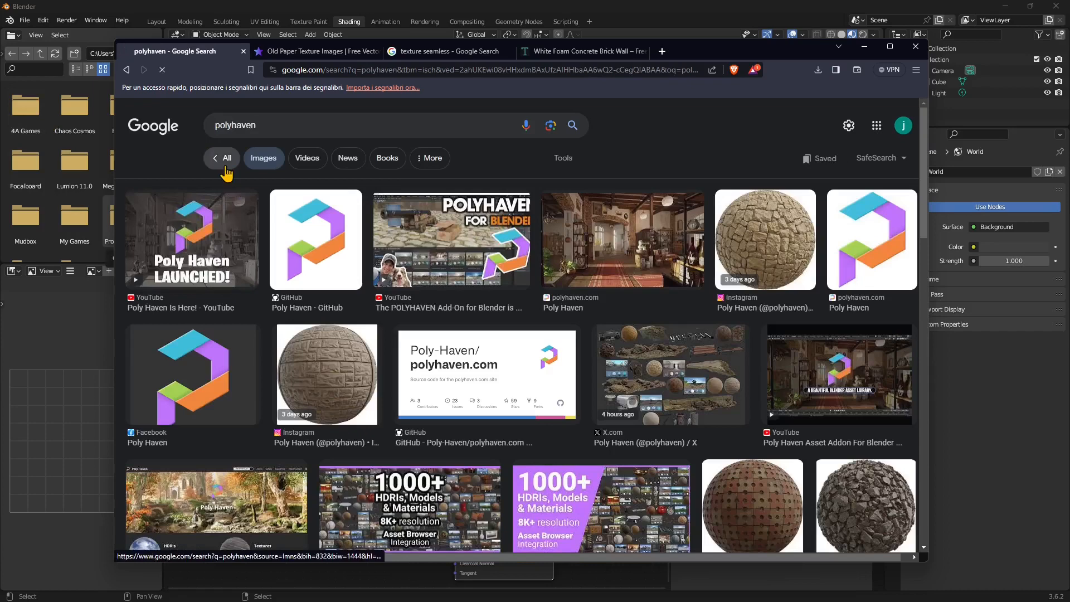
Check the All results and the Old Paper Texture images tab, then return to the polyhaven results
{"action": "left_click", "coordinate": [226, 158]}
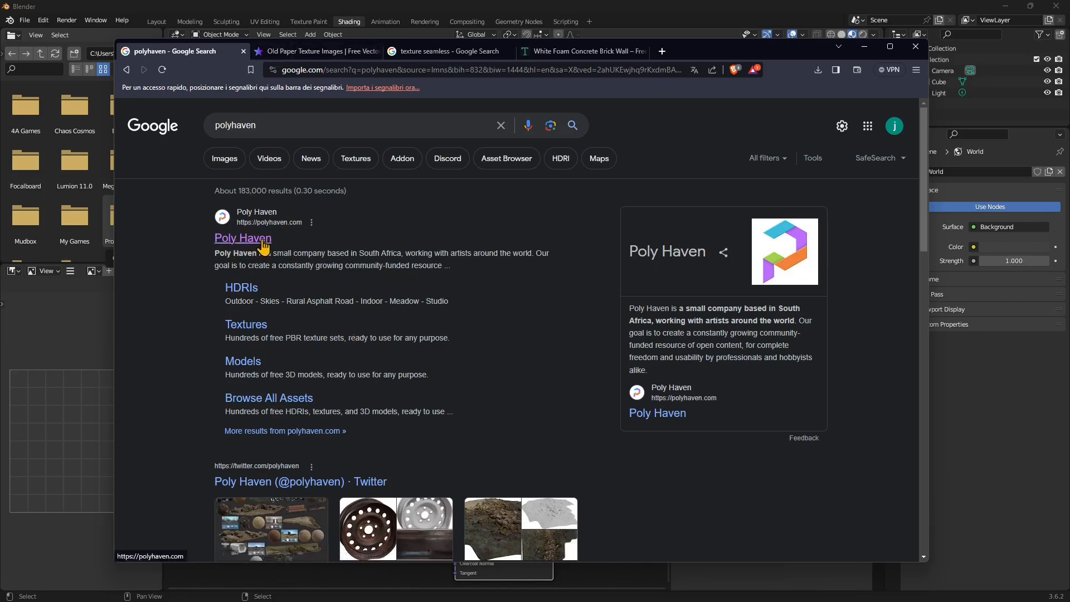
{"action": "left_click", "coordinate": [283, 54]}
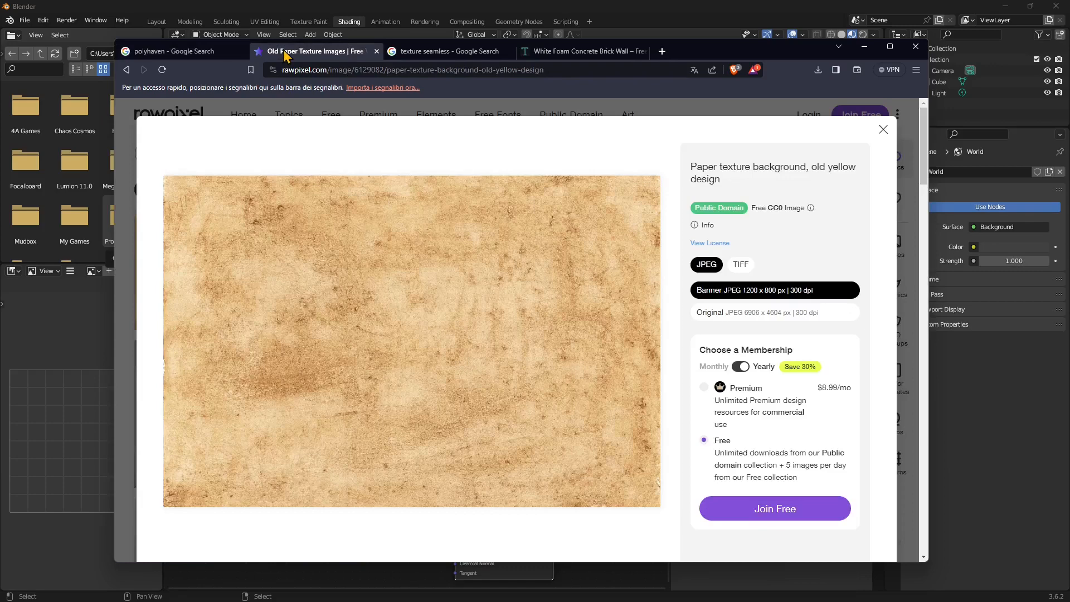
{"action": "left_click", "coordinate": [488, 115]}
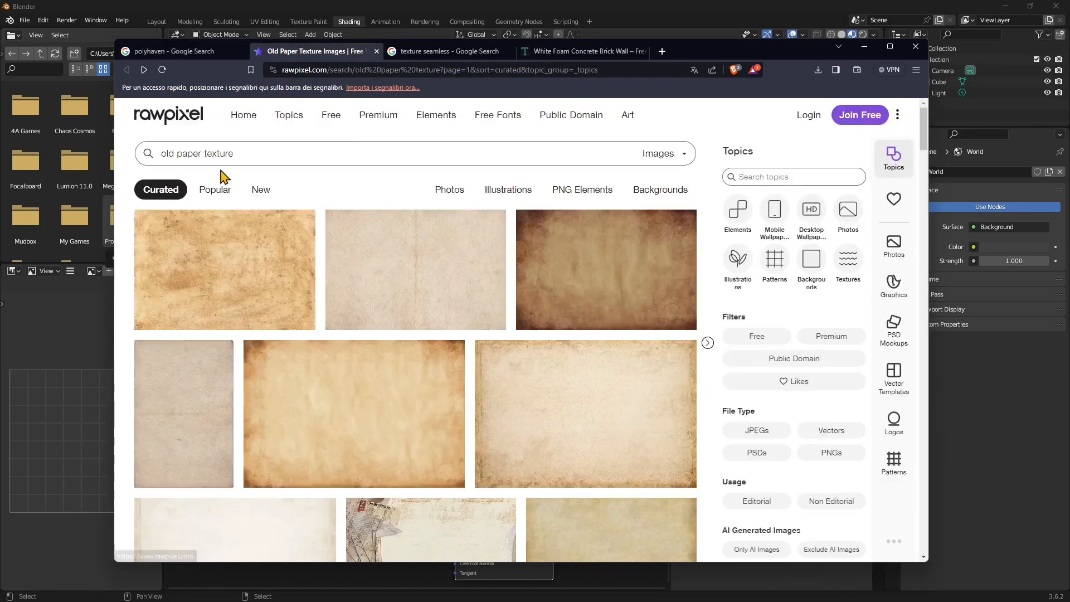
{"action": "left_click", "coordinate": [152, 53]}
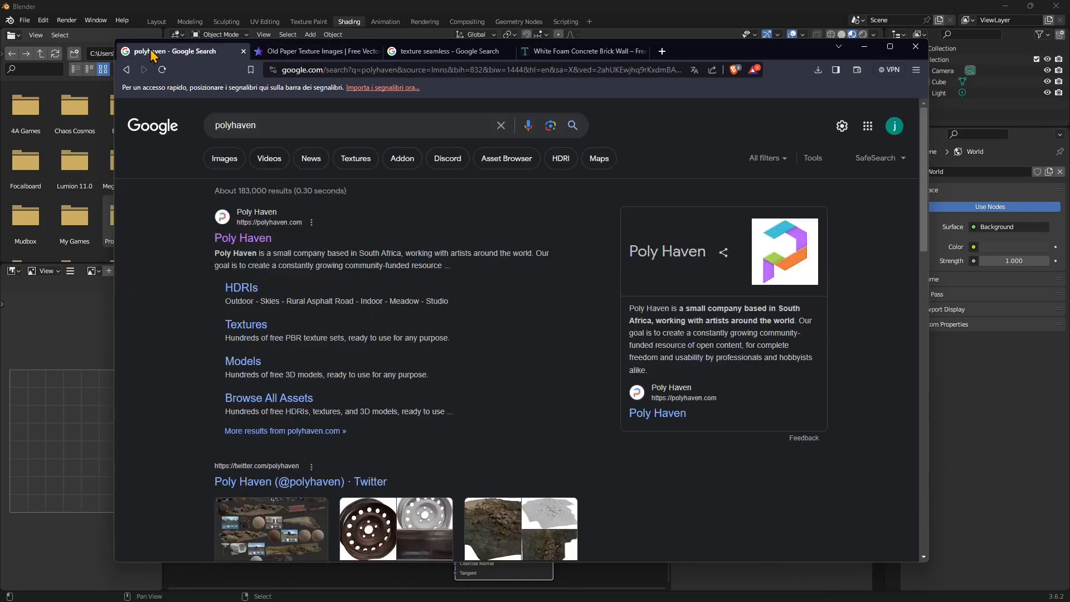
Search 'texture' images filtered to Creative Commons licenses and preview the rawpixel Old Paper Texture
{"action": "left_click", "coordinate": [232, 129]}
{"action": "double_click", "coordinate": [233, 129]}
{"action": "type", "text": "texture"}
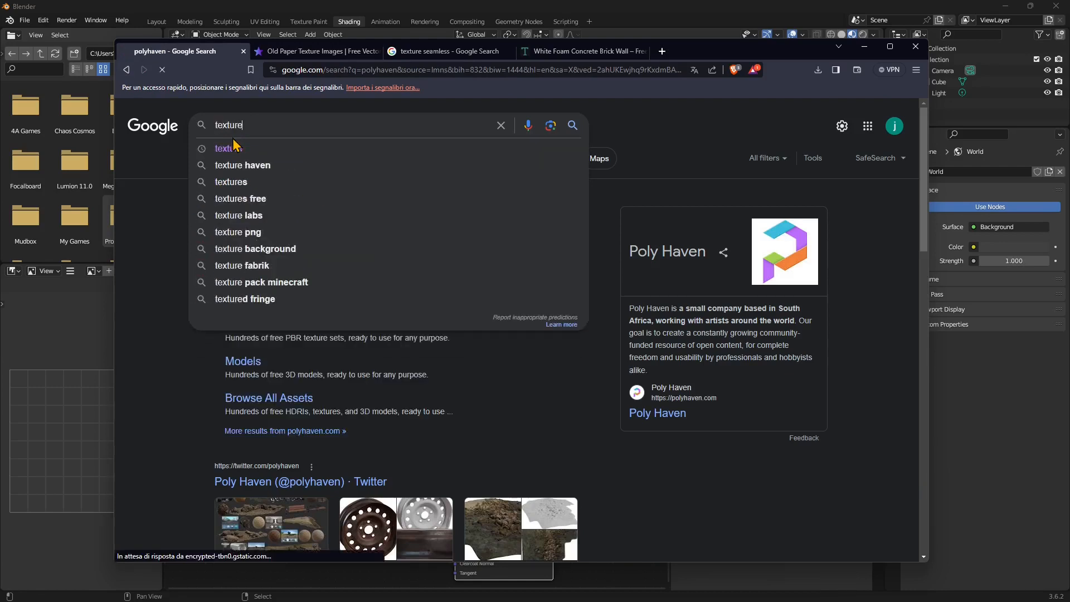
{"action": "key", "text": "Return"}
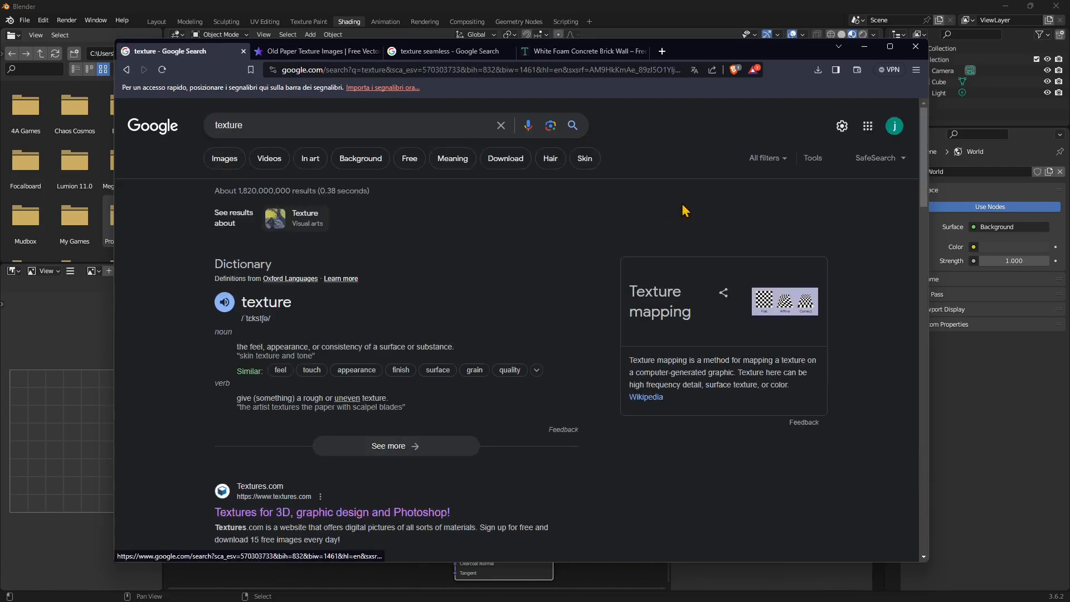
{"action": "left_click", "coordinate": [225, 158]}
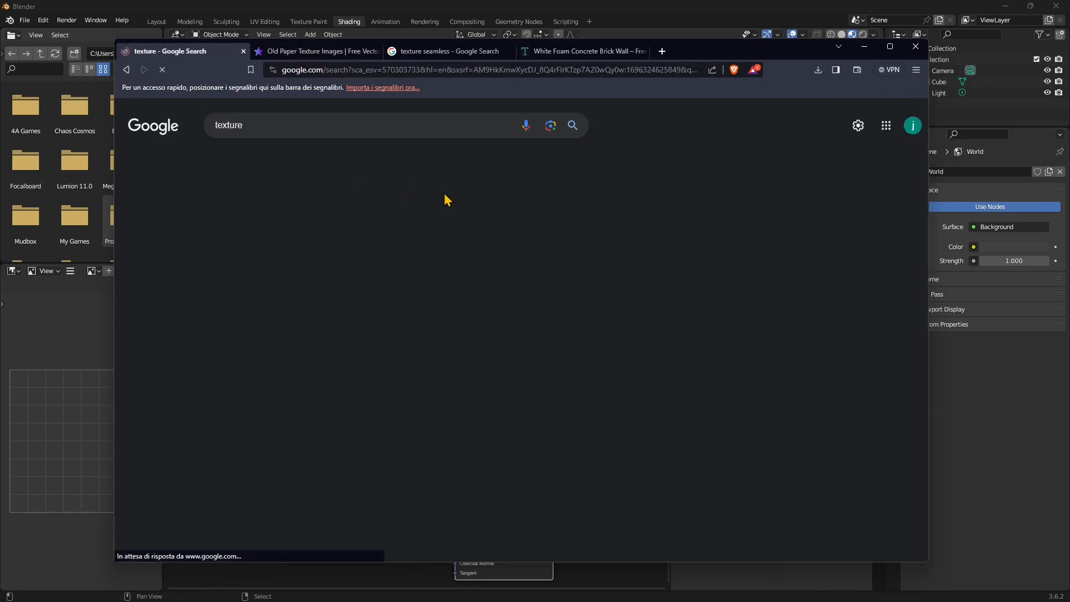
{"action": "left_click", "coordinate": [538, 185]}
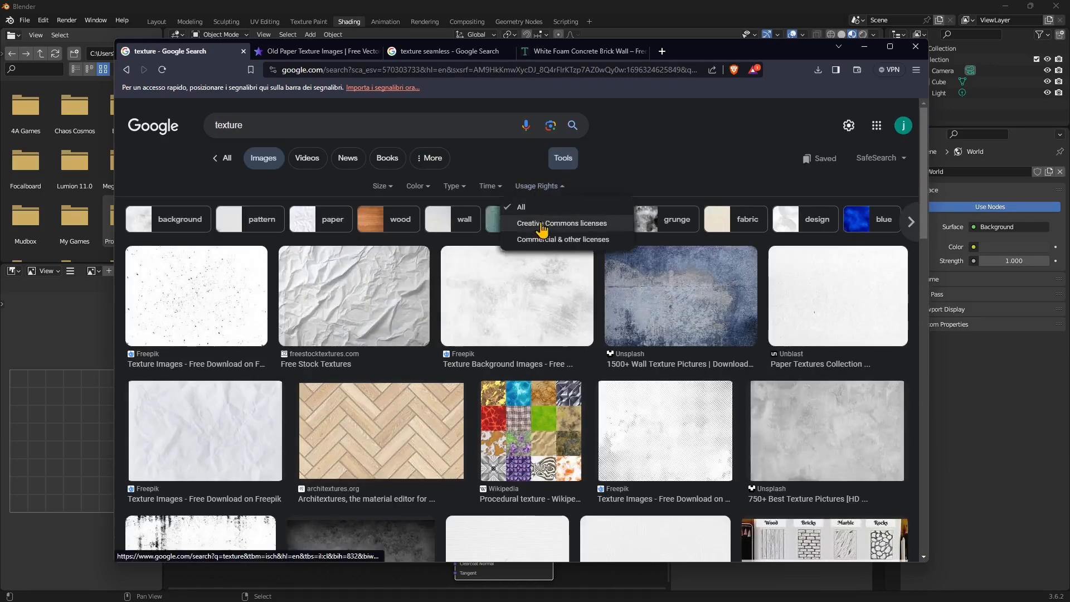
{"action": "left_click", "coordinate": [543, 223]}
{"action": "left_click", "coordinate": [503, 298]}
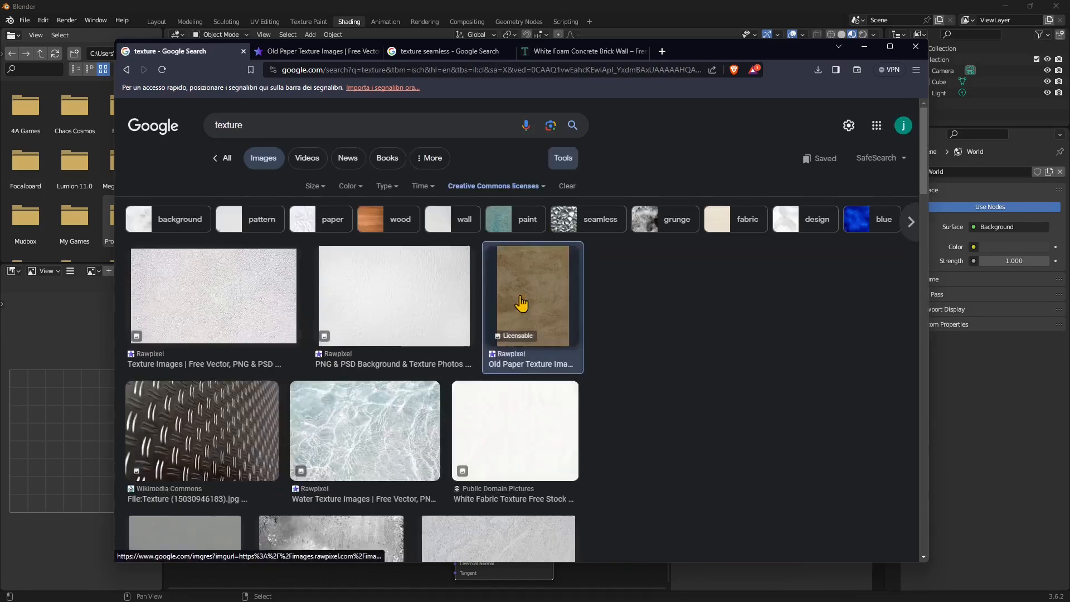
{"action": "scroll", "coordinate": [725, 384], "scroll_direction": "down", "scroll_amount": 2}
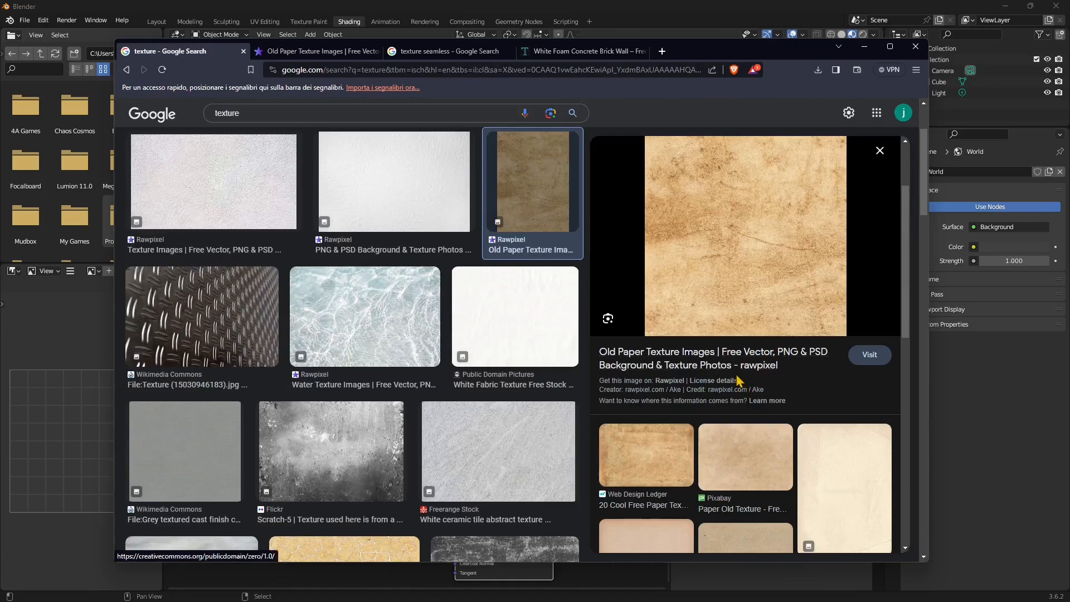
Check license details for the old paper texture and White Foam Concrete Brick Wall, opening the brick page
{"action": "left_click", "coordinate": [721, 390]}
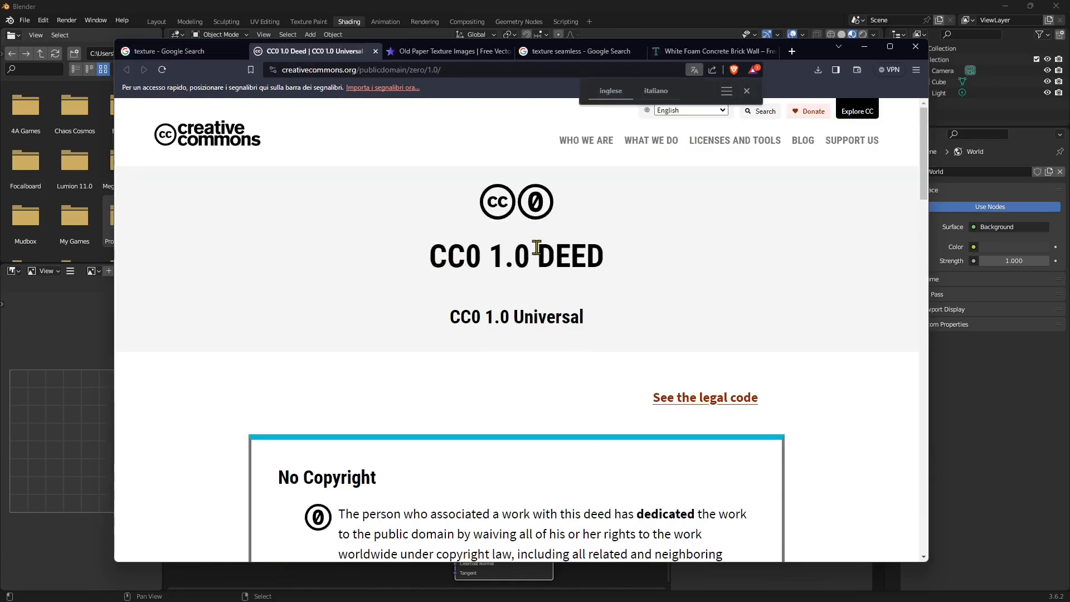
{"action": "left_click", "coordinate": [419, 51]}
{"action": "left_click", "coordinate": [548, 52]}
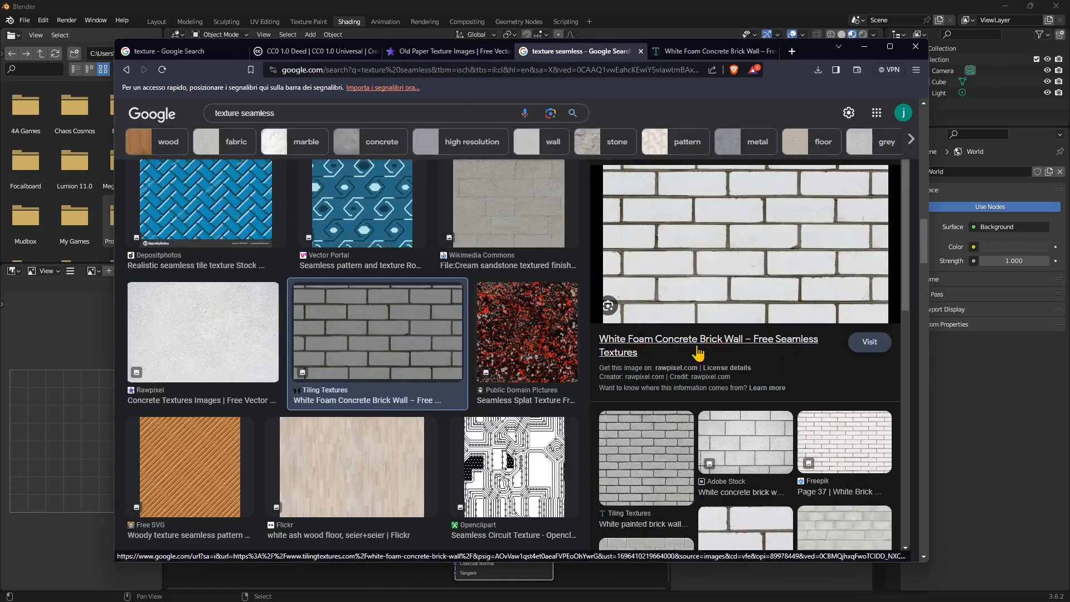
{"action": "left_click", "coordinate": [726, 369]}
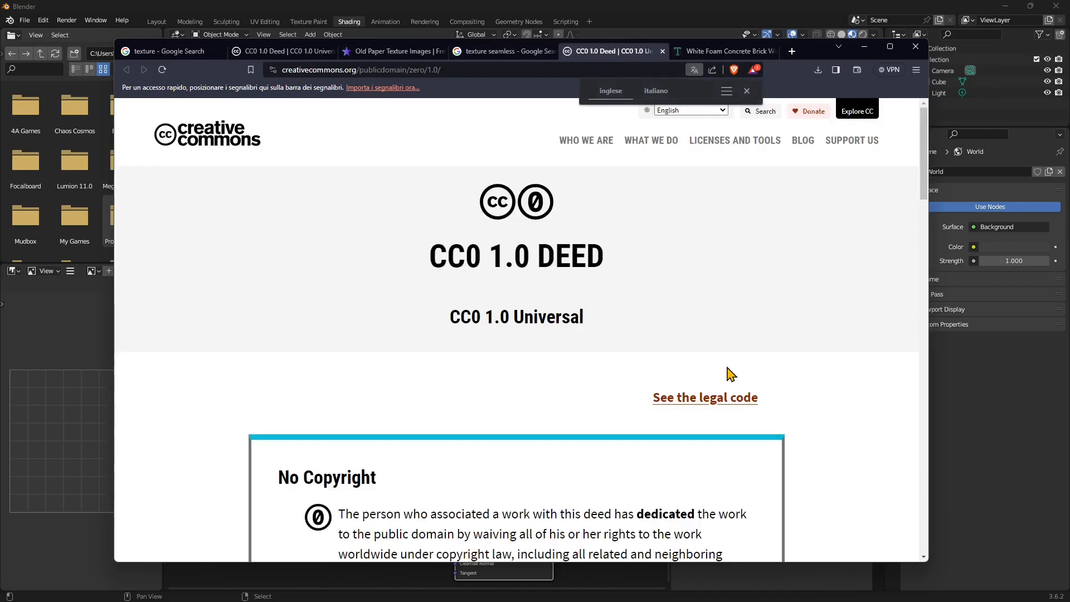
{"action": "left_click", "coordinate": [724, 50]}
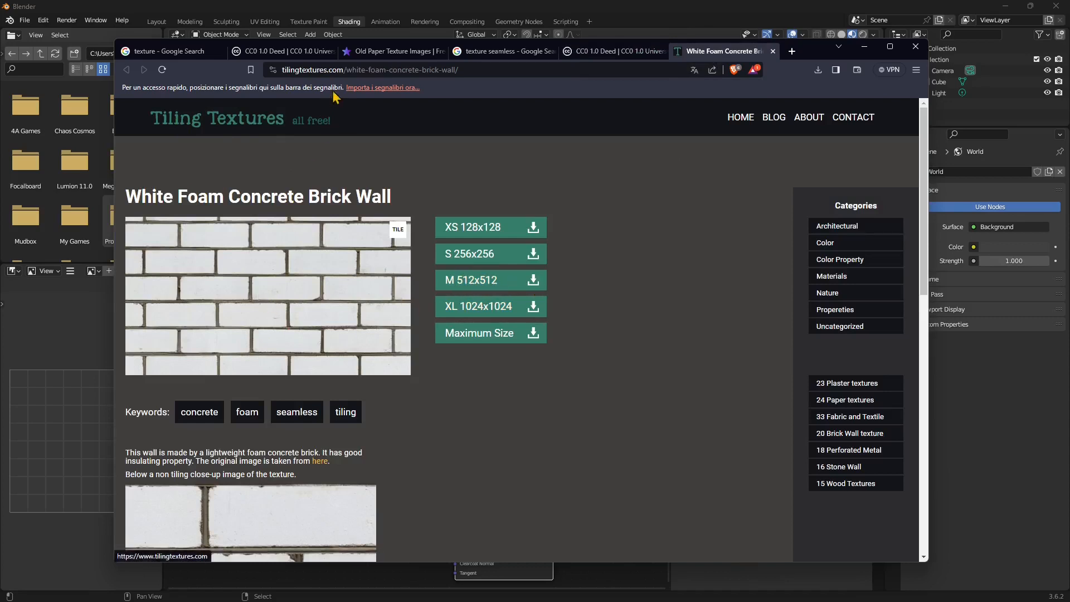
Inspect the brick wall image's save options, revisit the search tabs, and minimize the browser
{"action": "right_click", "coordinate": [299, 266]}
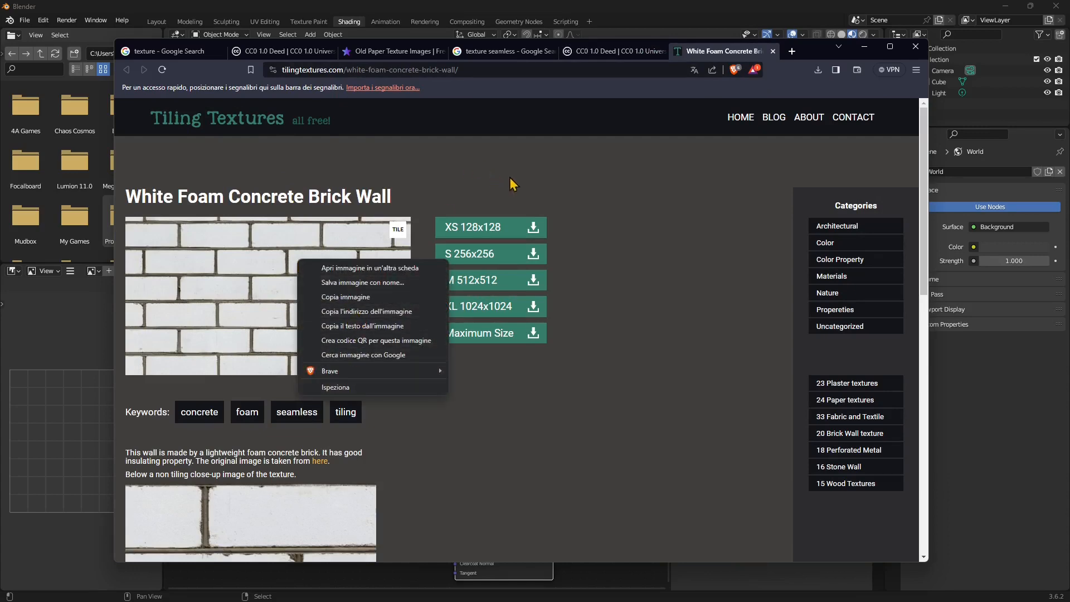
{"action": "left_click", "coordinate": [574, 60]}
{"action": "left_click", "coordinate": [510, 52]}
{"action": "left_click", "coordinate": [439, 53]}
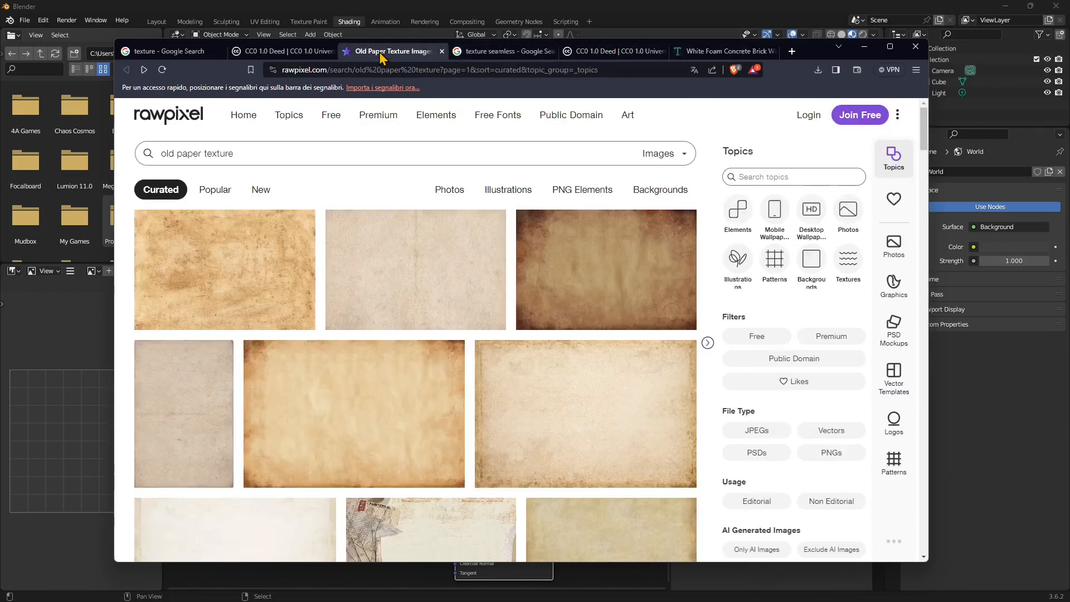
{"action": "left_click", "coordinate": [864, 49]}
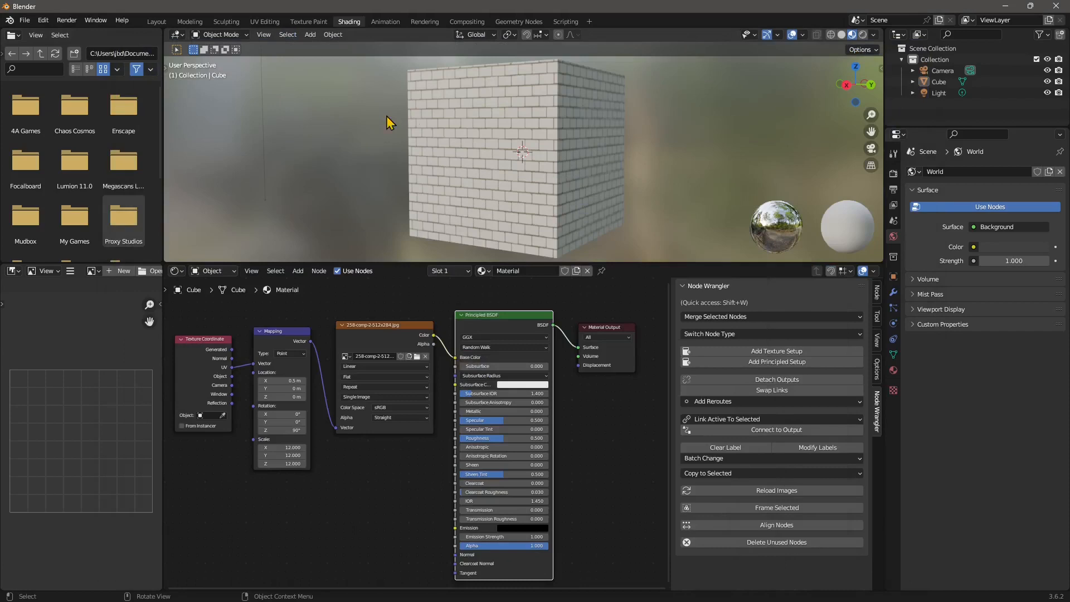
Start a new General scene, discarding the unsaved brick-cube scene
{"action": "left_click", "coordinate": [24, 20]}
{"action": "mouse_move", "coordinate": [45, 34]}
{"action": "left_click", "coordinate": [135, 34]}
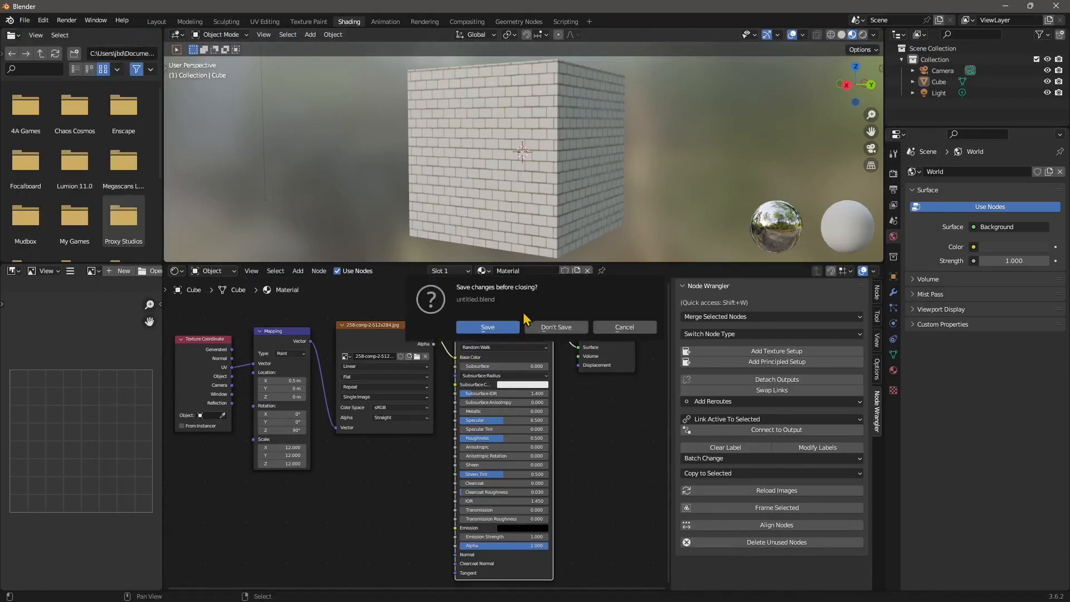
{"action": "left_click", "coordinate": [546, 329]}
Orbit around the default cube and switch to the Shading workspace
{"action": "middle_click_drag", "start_coordinate": [372, 383], "coordinate": [482, 262]}
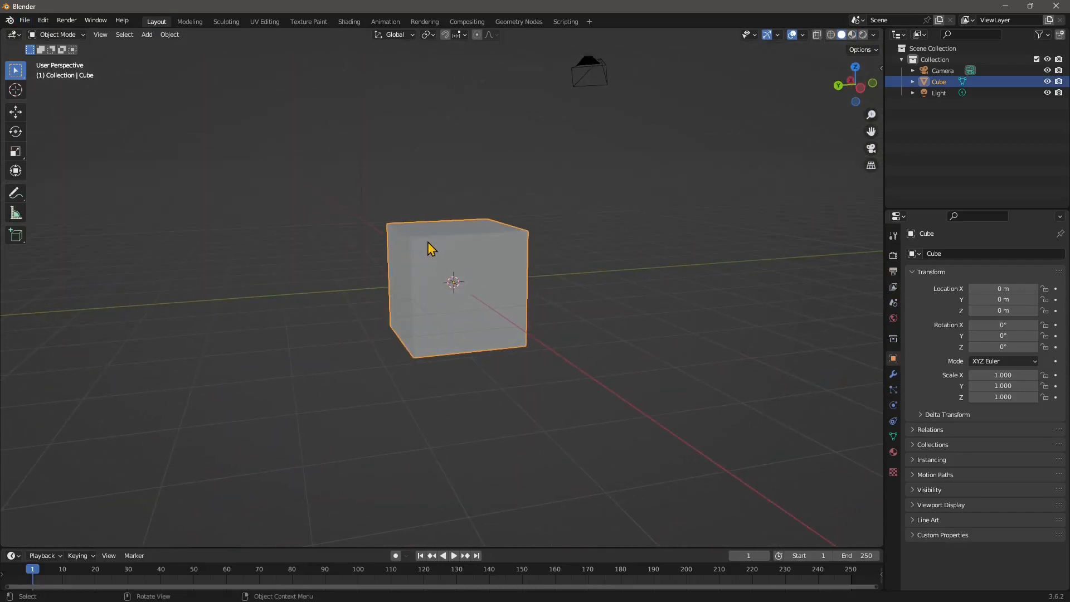
{"action": "middle_click_drag", "start_coordinate": [613, 238], "coordinate": [499, 276]}
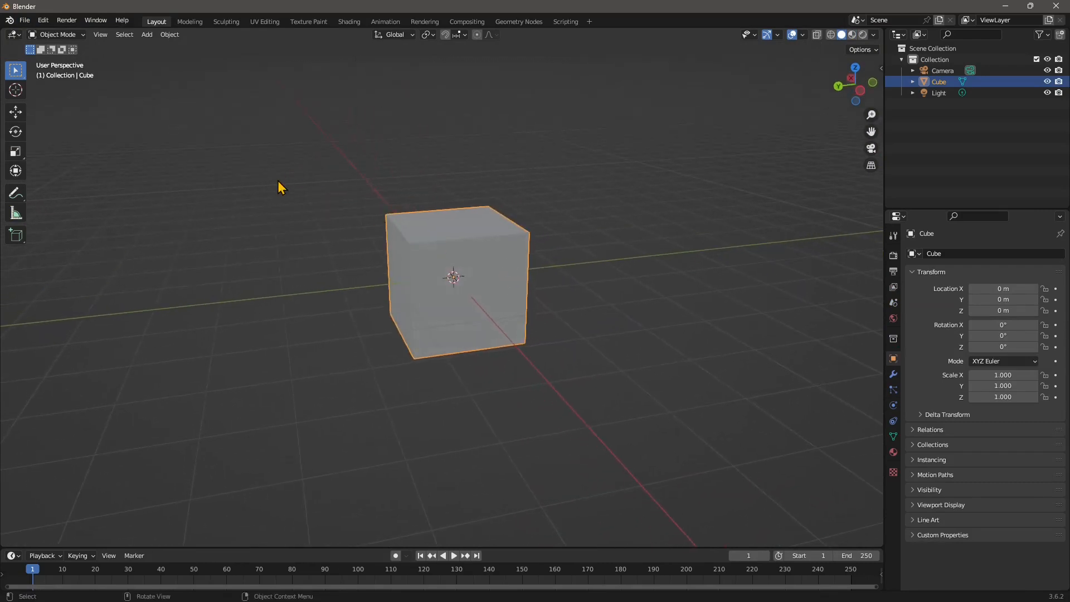
{"action": "left_click", "coordinate": [349, 22]}
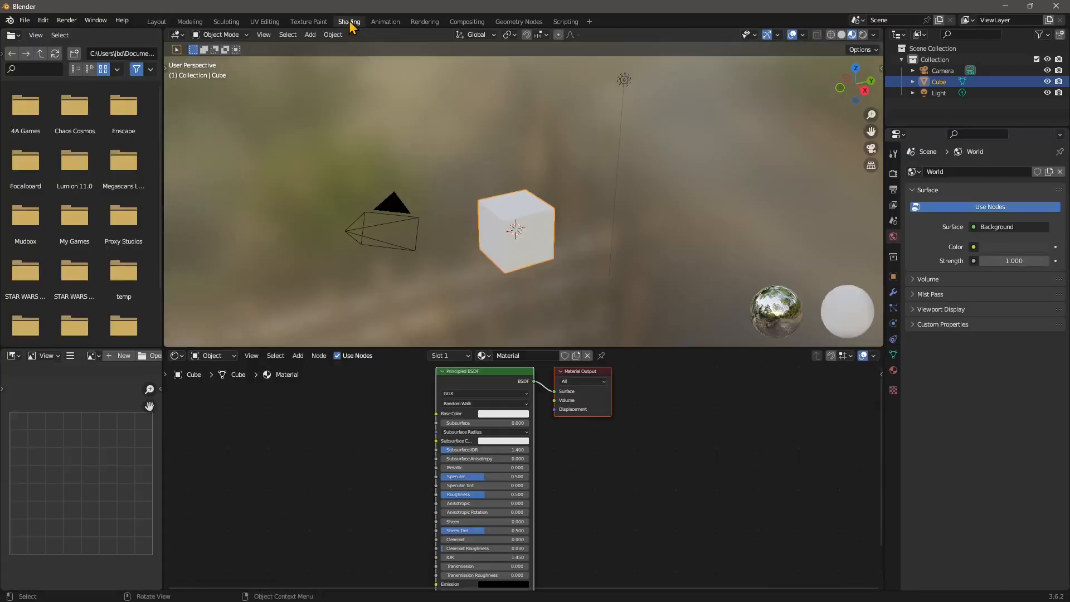
Orbit and zoom onto the cube, enlarge the node editor, and frame the Principled BSDF and Material Output nodes
{"action": "mouse_move", "coordinate": [555, 266]}
{"action": "middle_mouse_down"}
{"action": "mouse_move", "coordinate": [566, 258]}
{"action": "mouse_move", "coordinate": [518, 236]}
{"action": "mouse_move", "coordinate": [545, 236]}
{"action": "mouse_move", "coordinate": [343, 234]}
{"action": "middle_mouse_up"}
{"action": "middle_click_drag", "start_coordinate": [425, 234], "coordinate": [468, 233]}
{"action": "scroll", "coordinate": [498, 209], "scroll_direction": "up", "scroll_amount": 3}
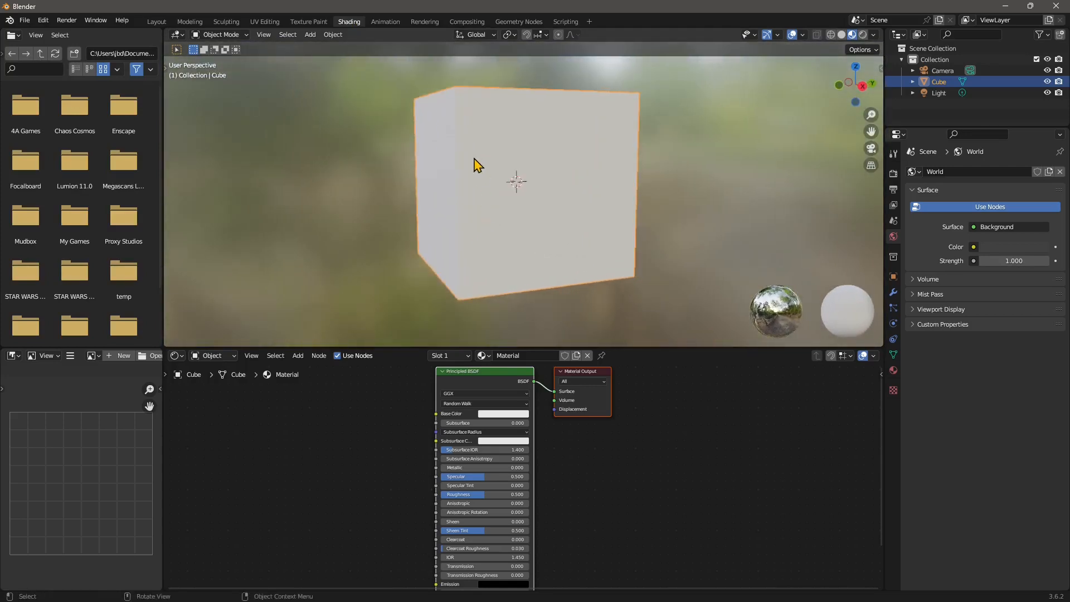
{"action": "middle_click_drag", "start_coordinate": [505, 246], "coordinate": [508, 192]}
{"action": "left_click_drag", "start_coordinate": [630, 347], "coordinate": [652, 255]}
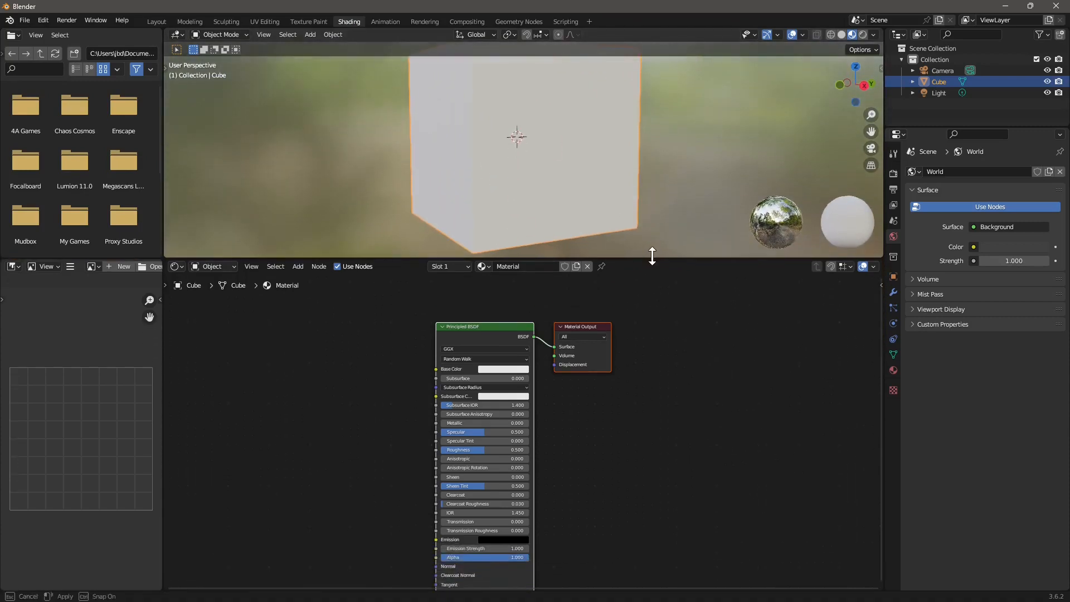
{"action": "middle_click_drag", "start_coordinate": [528, 181], "coordinate": [549, 160]}
{"action": "key", "text": "Home"}
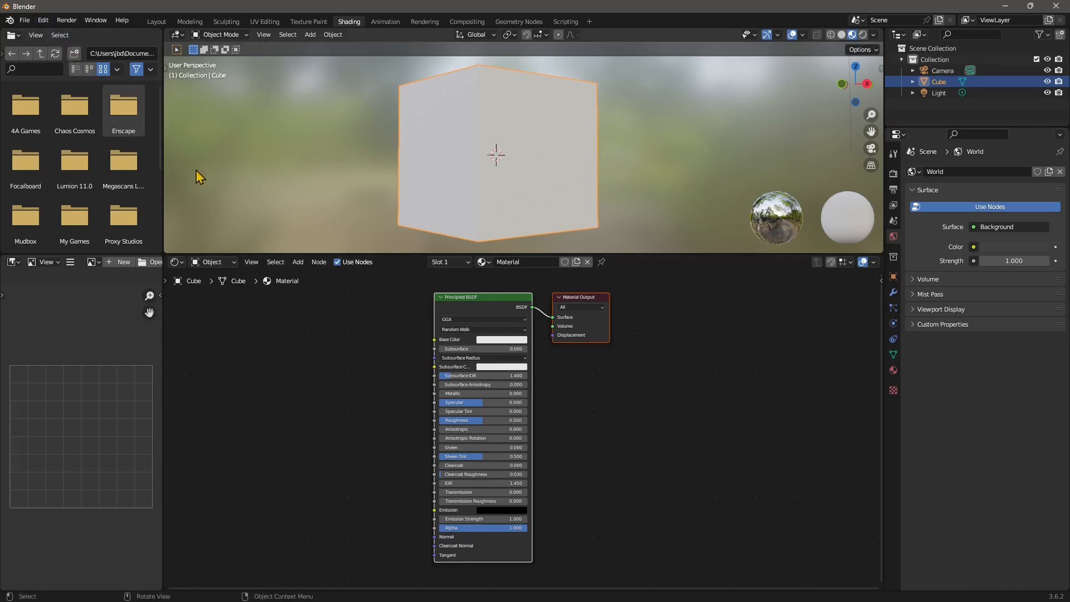
Open Preferences at Add-ons and search for 'node w' to find Node Wrangler
{"action": "left_click", "coordinate": [46, 21]}
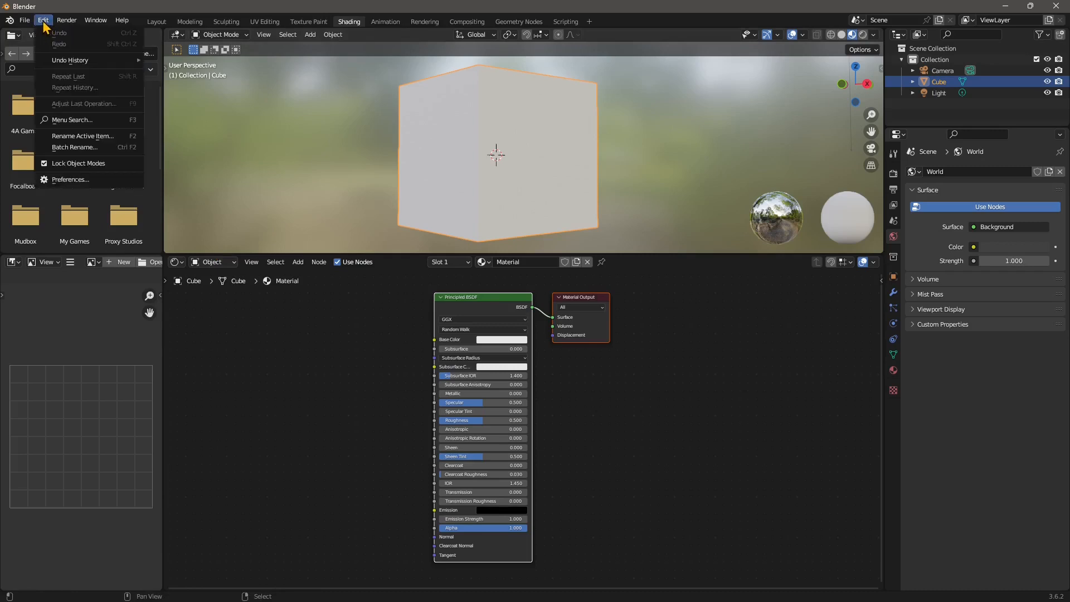
{"action": "left_click", "coordinate": [68, 179]}
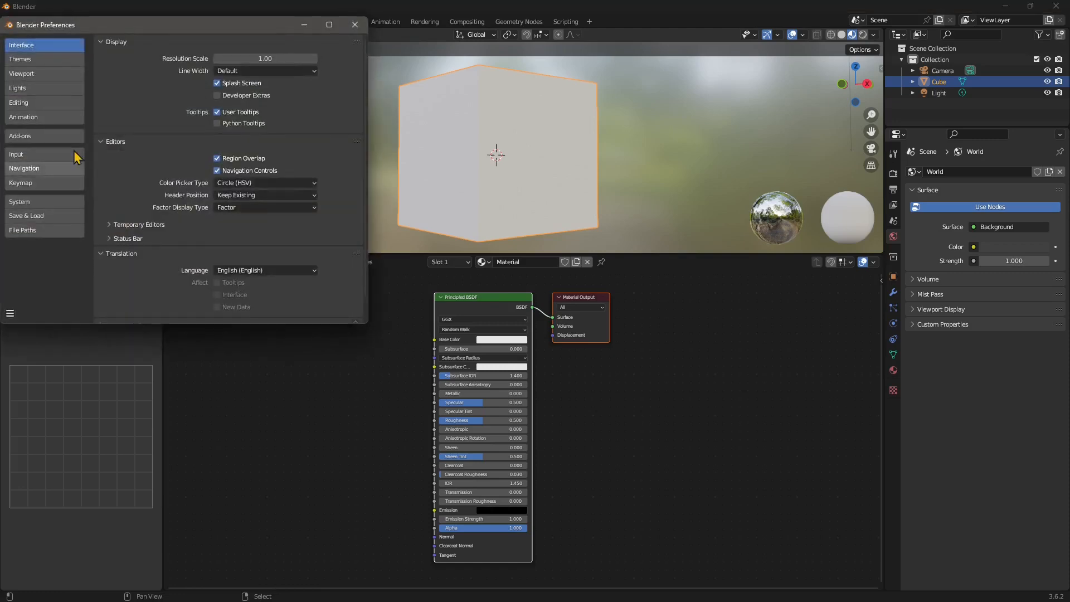
{"action": "left_click", "coordinate": [215, 239]}
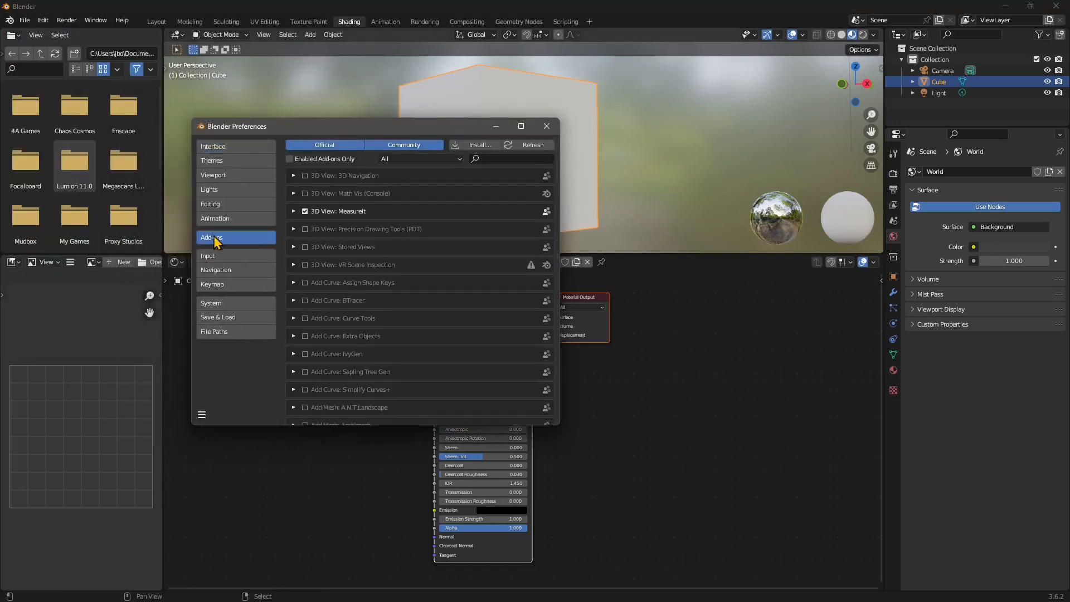
{"action": "left_click", "coordinate": [489, 160]}
{"action": "type", "text": "nod"}
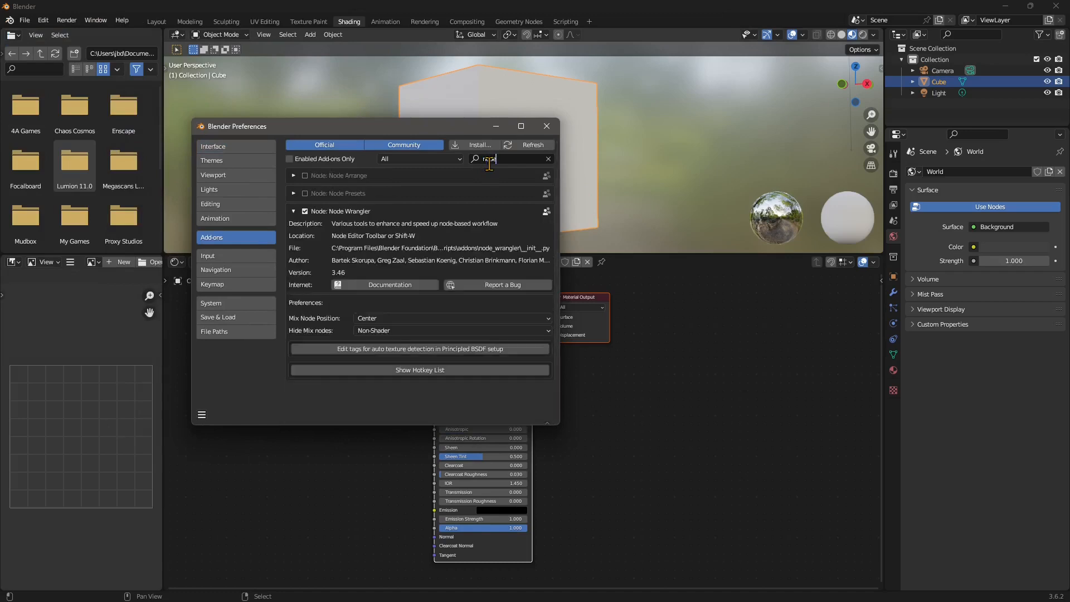
{"action": "type", "text": "e wrangler"}
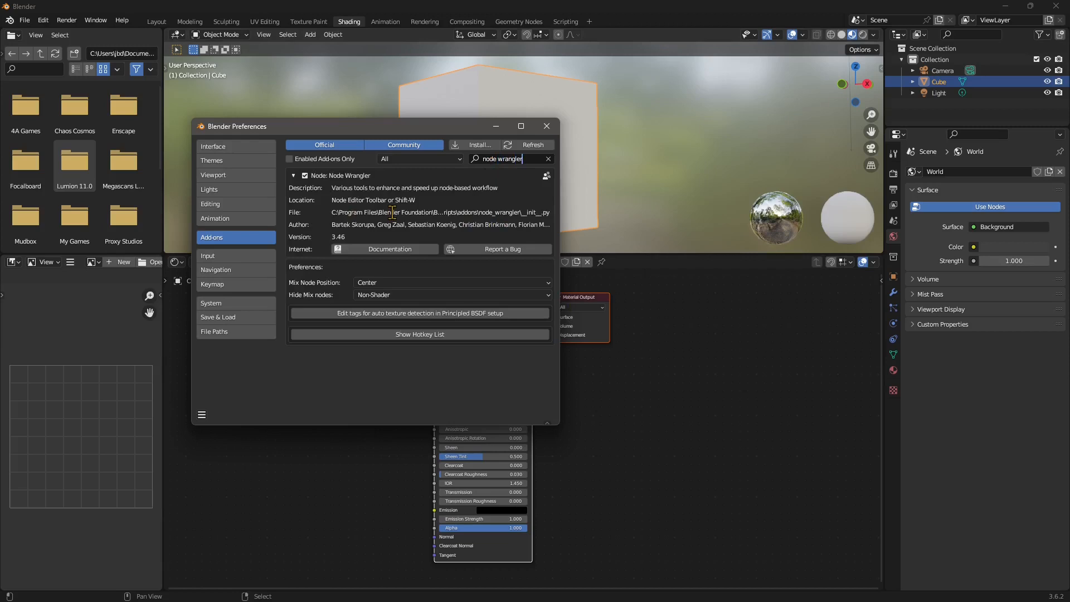
{"action": "key", "text": "Return"}
Review the enabled Node Wrangler's hotkey list in a taller window, then collapse its entry
{"action": "left_click", "coordinate": [432, 336]}
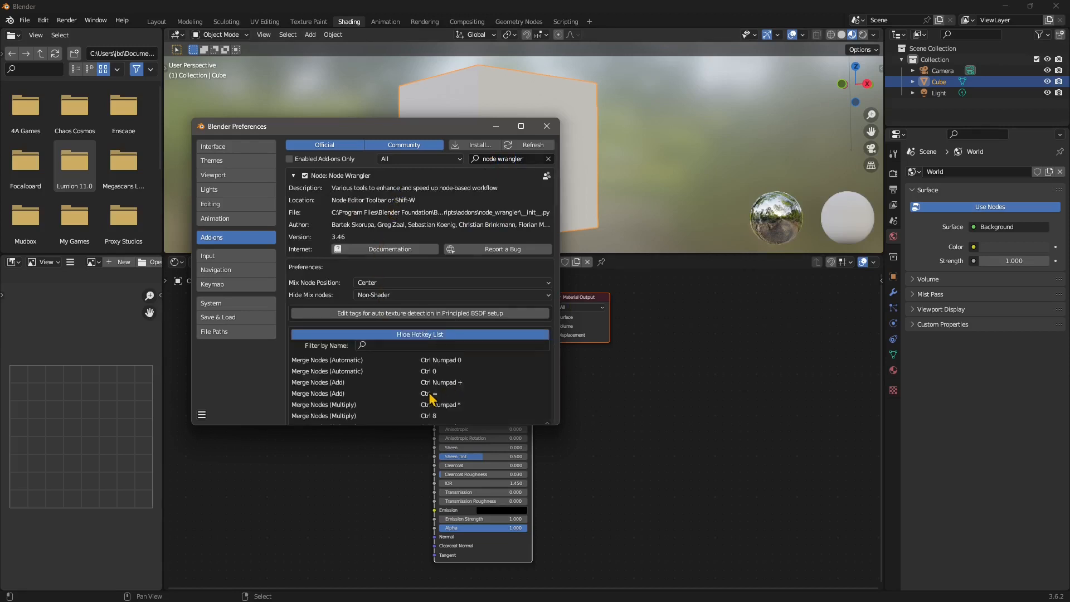
{"action": "left_click_drag", "start_coordinate": [477, 427], "coordinate": [478, 545]}
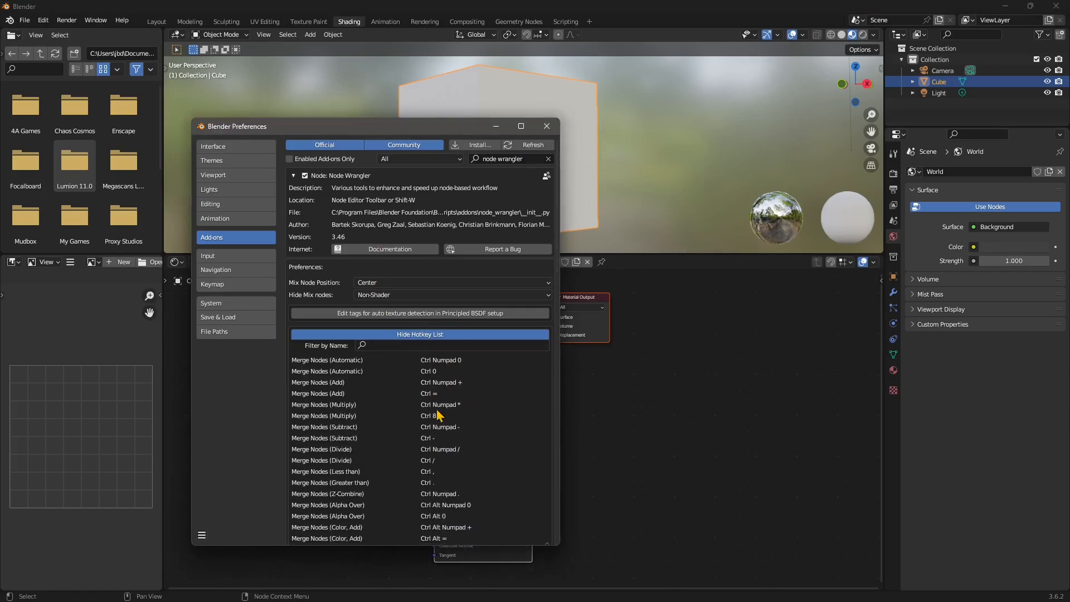
{"action": "scroll", "coordinate": [438, 394], "scroll_direction": "down", "scroll_amount": 5}
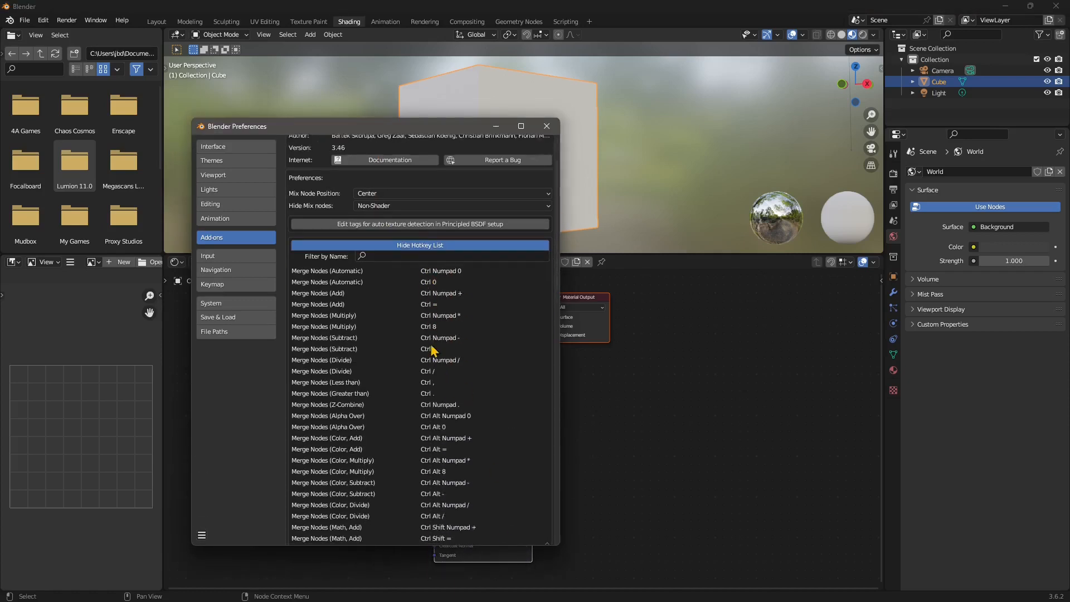
{"action": "scroll", "coordinate": [390, 362], "scroll_direction": "down", "scroll_amount": 15}
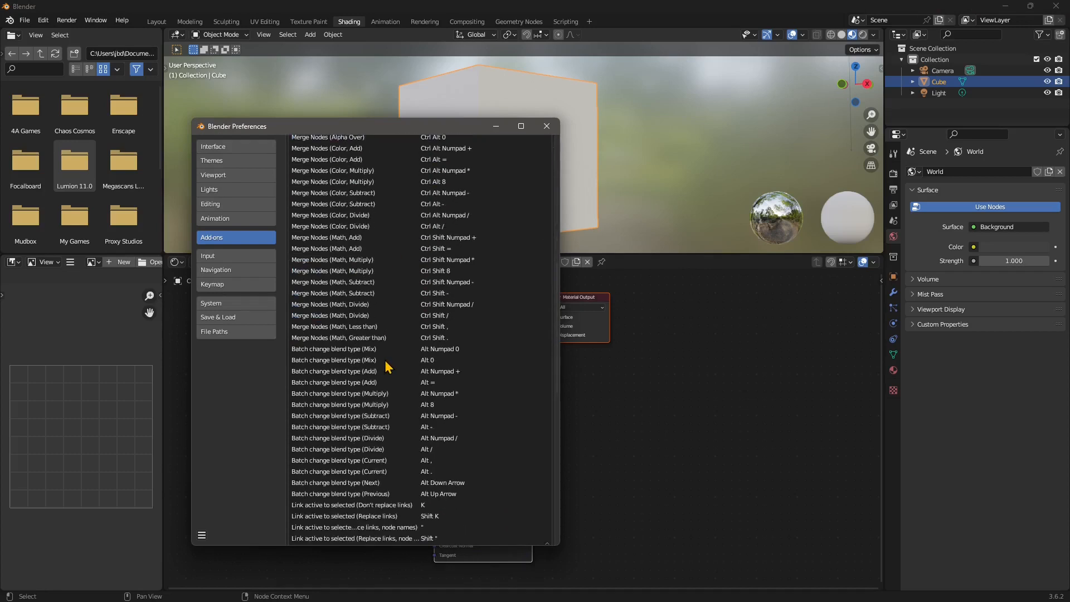
{"action": "scroll", "coordinate": [403, 359], "scroll_direction": "down", "scroll_amount": 6}
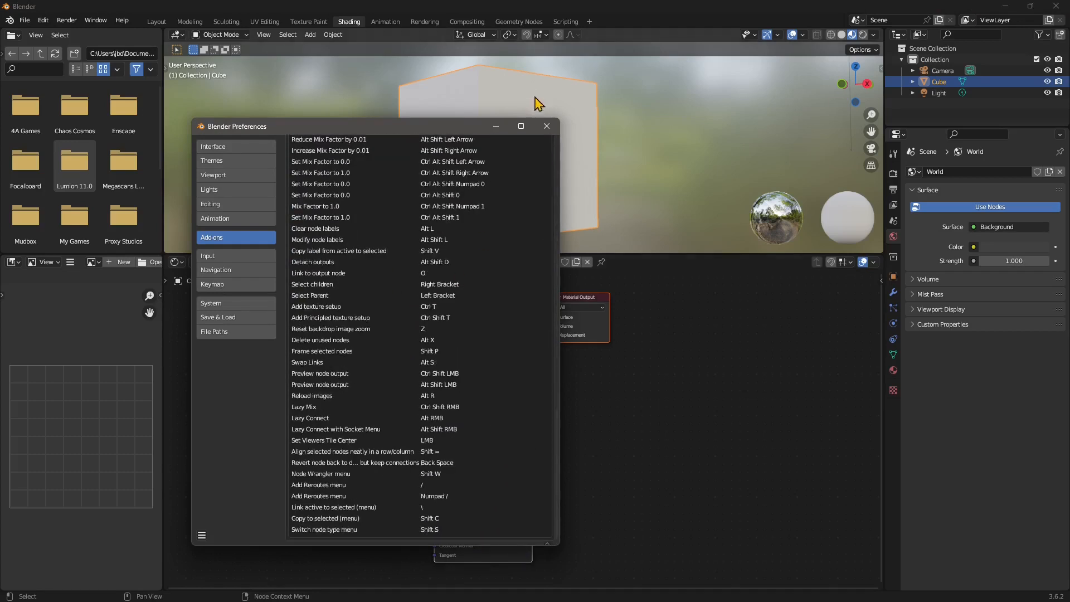
{"action": "scroll", "coordinate": [513, 299], "scroll_direction": "up", "scroll_amount": 20}
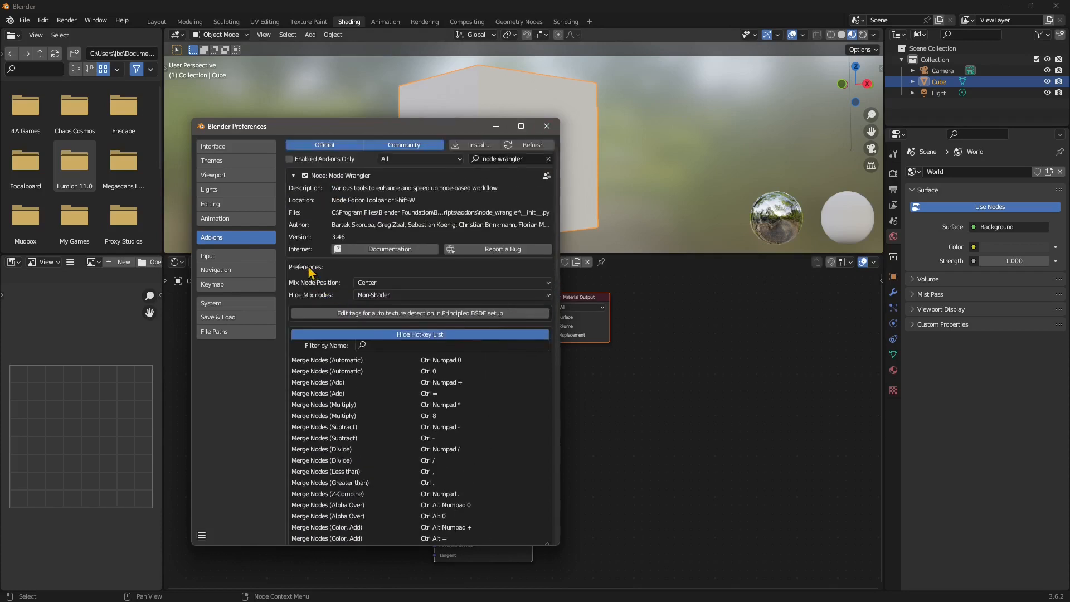
{"action": "left_click", "coordinate": [293, 176]}
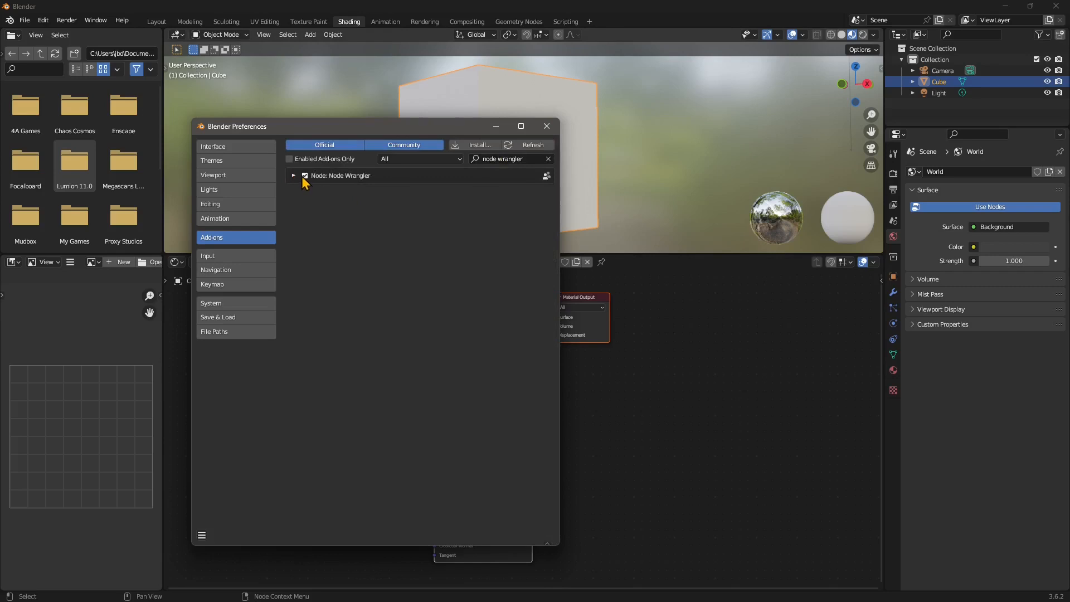
Close Preferences and show a widened node editor sidebar on its Node Wrangler tab
{"action": "left_click", "coordinate": [547, 127]}
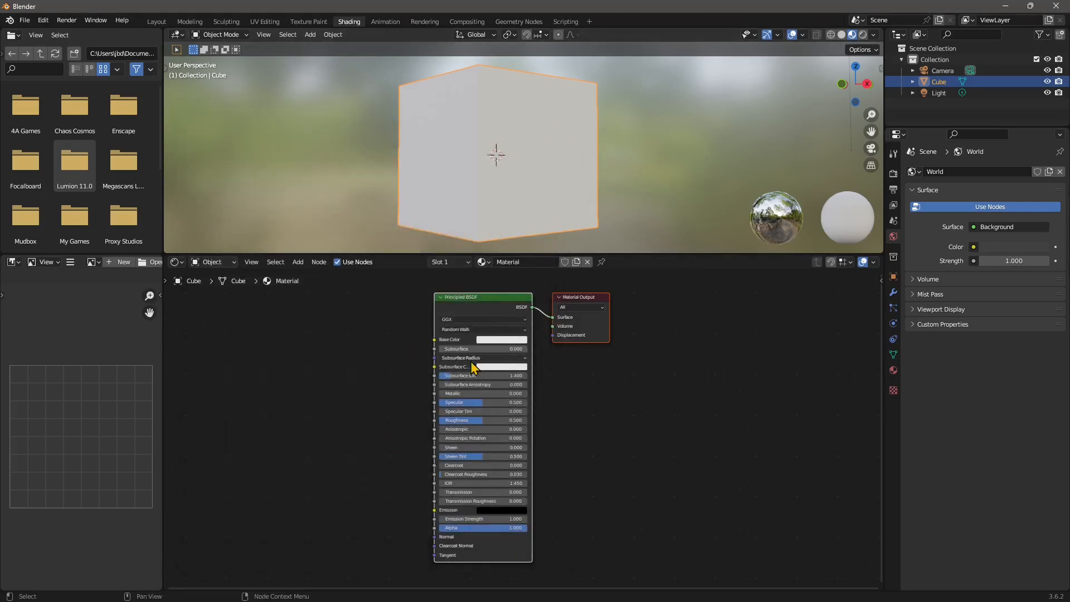
{"action": "left_click", "coordinate": [879, 280]}
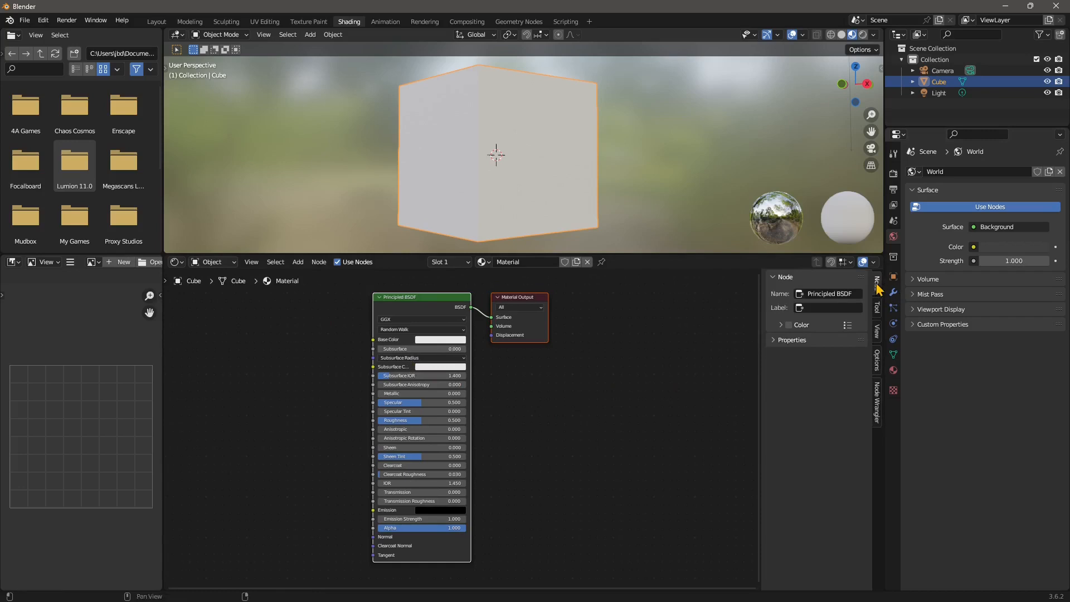
{"action": "key", "text": "n"}
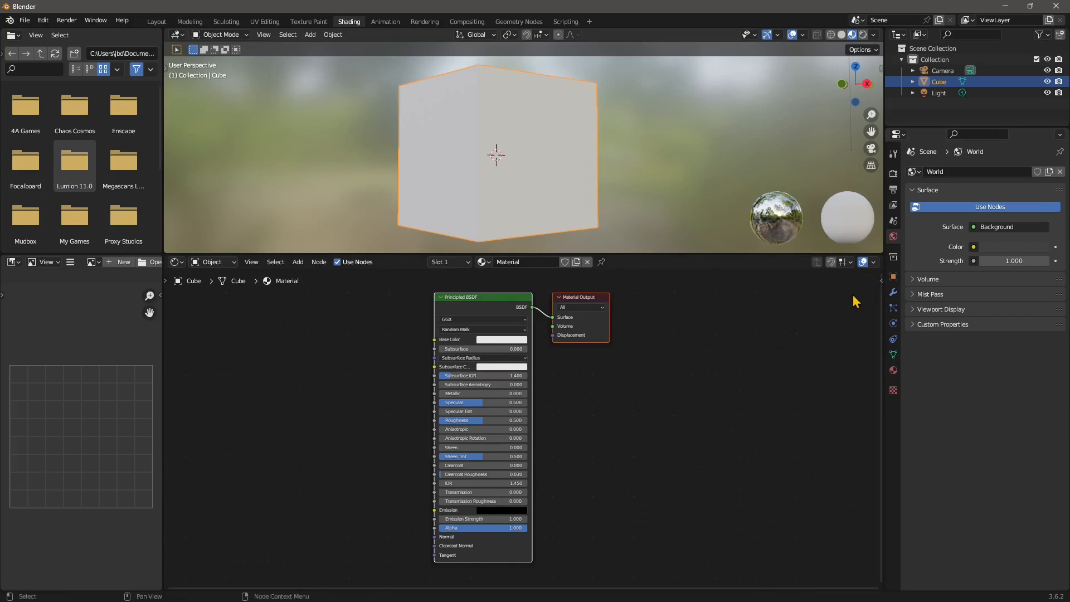
{"action": "key", "text": "n"}
{"action": "key", "text": "n"}
{"action": "key", "text": "n"}
{"action": "key", "text": "n"}
{"action": "key", "text": "n"}
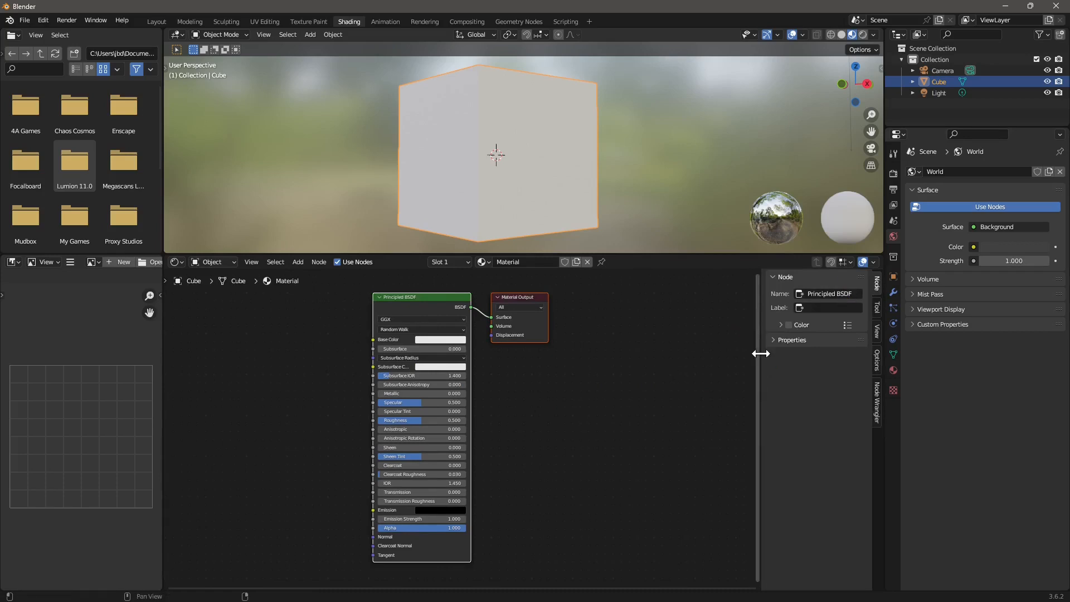
{"action": "left_click_drag", "start_coordinate": [759, 354], "coordinate": [714, 353]}
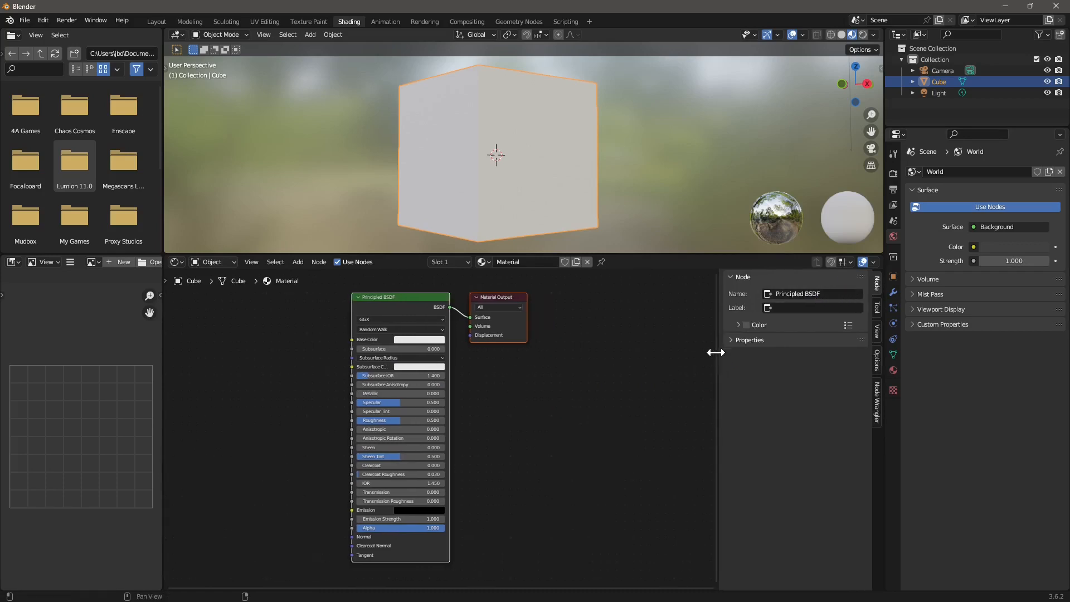
{"action": "left_click", "coordinate": [873, 307]}
{"action": "left_click", "coordinate": [876, 332]}
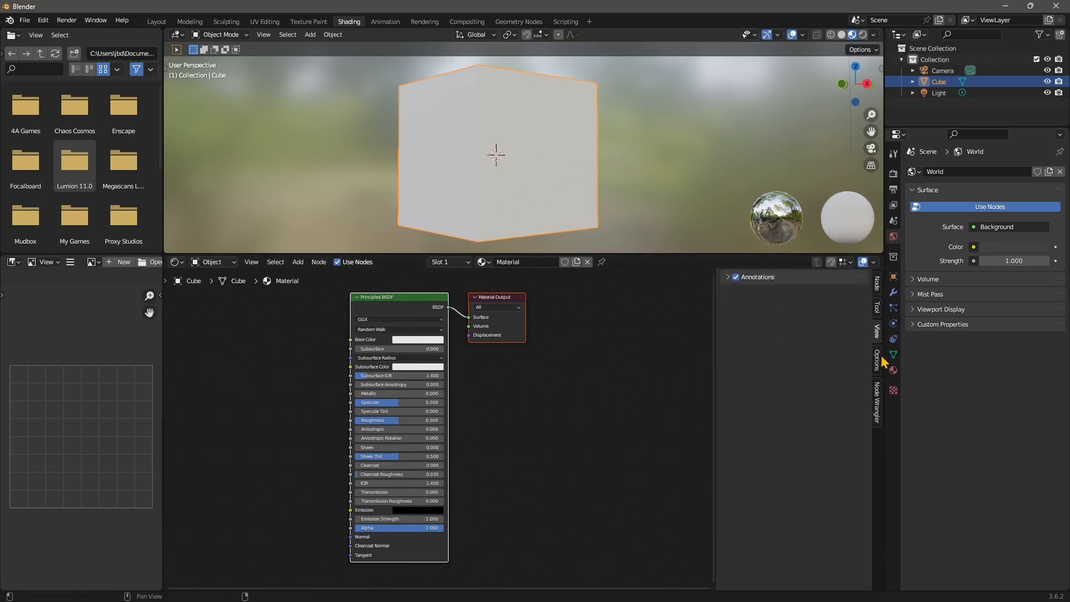
{"action": "left_click", "coordinate": [879, 361]}
{"action": "left_click", "coordinate": [878, 414]}
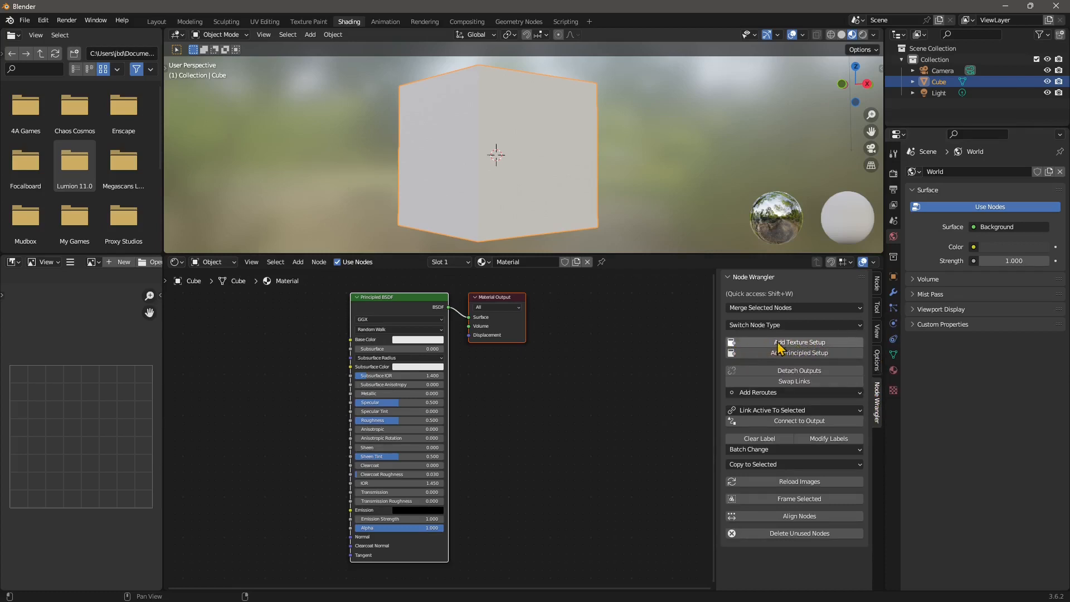
Apply Node Wrangler's Add Texture Setup to the Principled BSDF, undoing once and re-adding it
{"action": "left_click", "coordinate": [811, 343]}
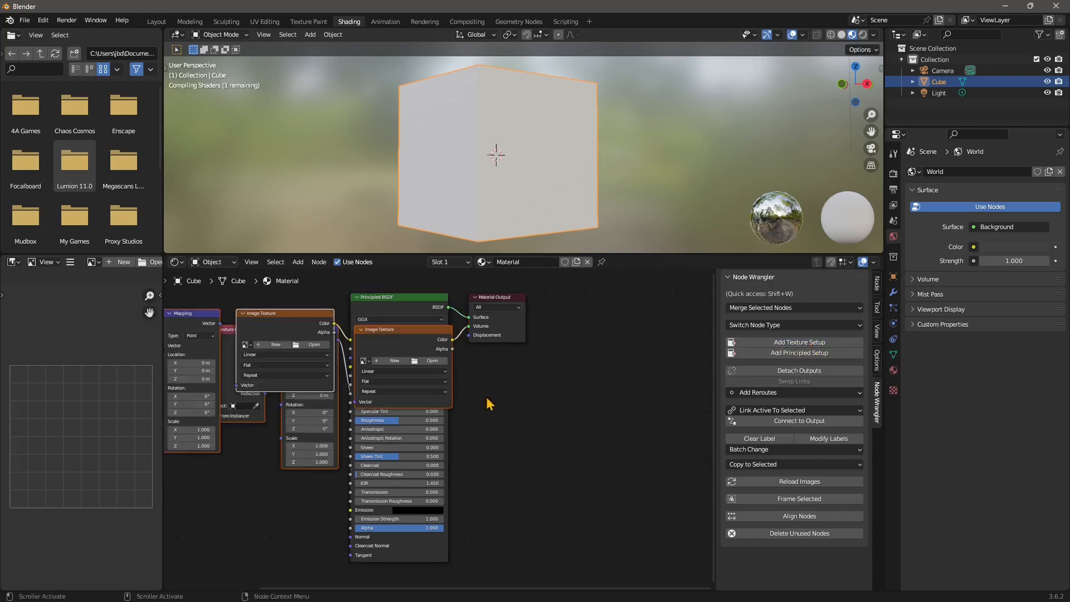
{"action": "middle_click_drag", "start_coordinate": [503, 400], "coordinate": [601, 398]}
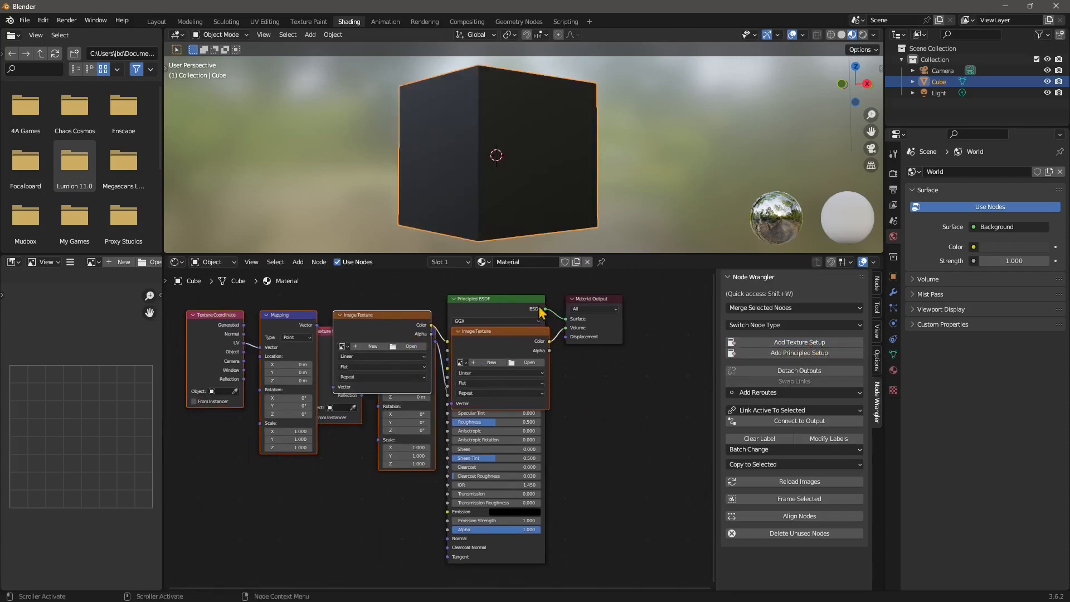
{"action": "key", "text": "ctrl+z"}
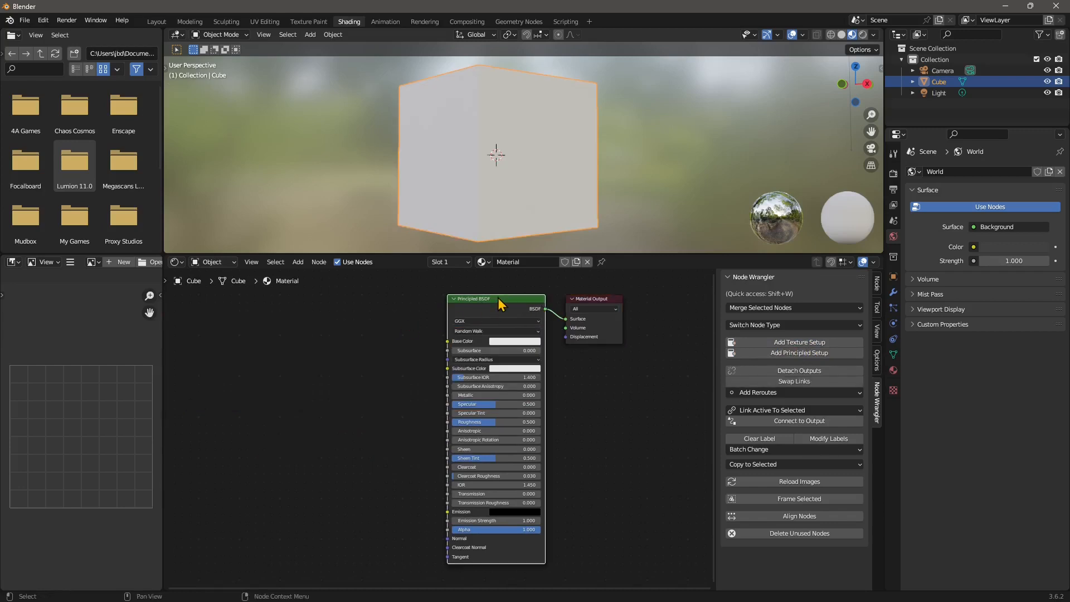
{"action": "left_click", "coordinate": [781, 341]}
Bring the new Texture Coordinate, Mapping and Image Texture nodes into view and select each to inspect
{"action": "middle_click_drag", "start_coordinate": [288, 380], "coordinate": [336, 379]}
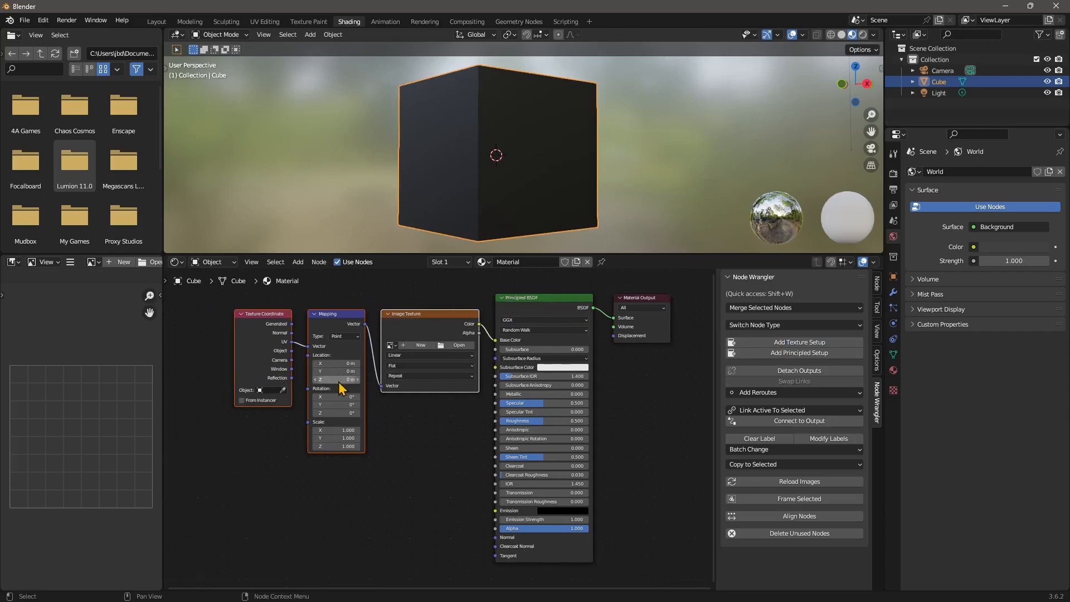
{"action": "left_click", "coordinate": [458, 428]}
{"action": "left_click", "coordinate": [429, 325]}
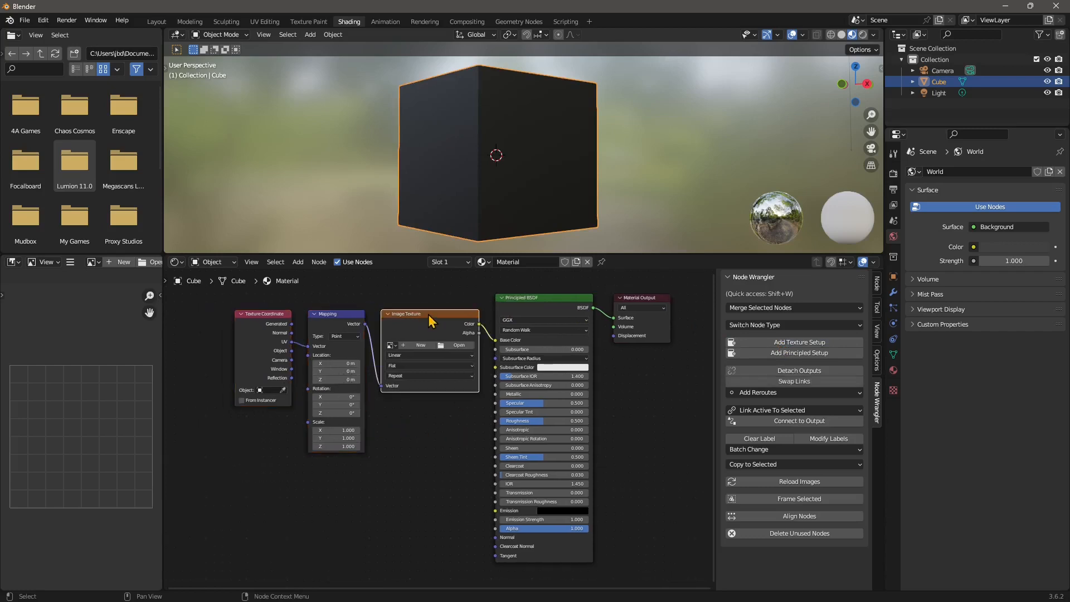
{"action": "left_click", "coordinate": [329, 320]}
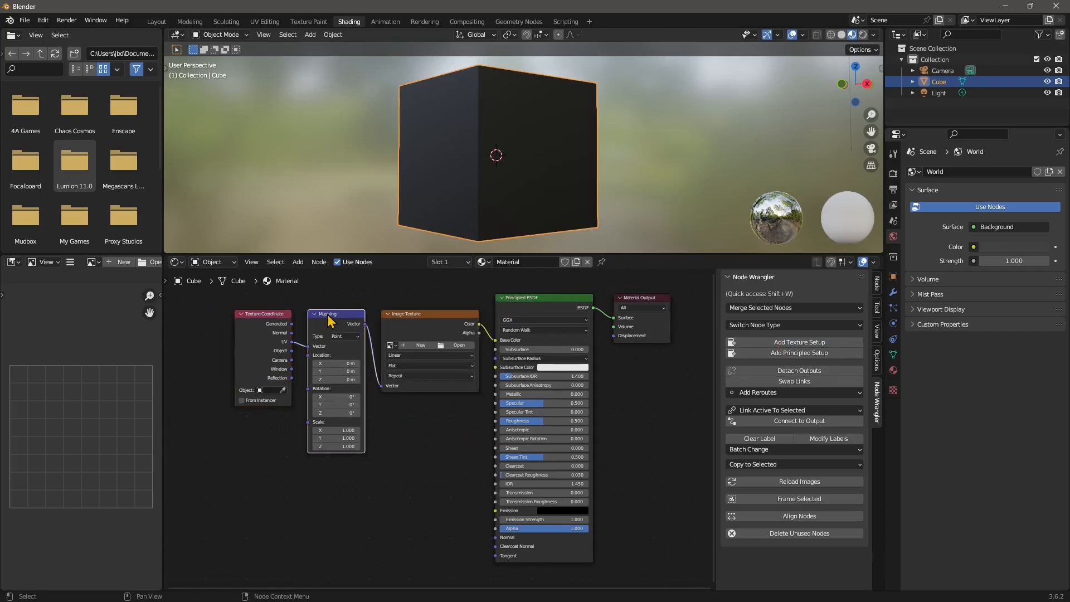
{"action": "left_click", "coordinate": [249, 320]}
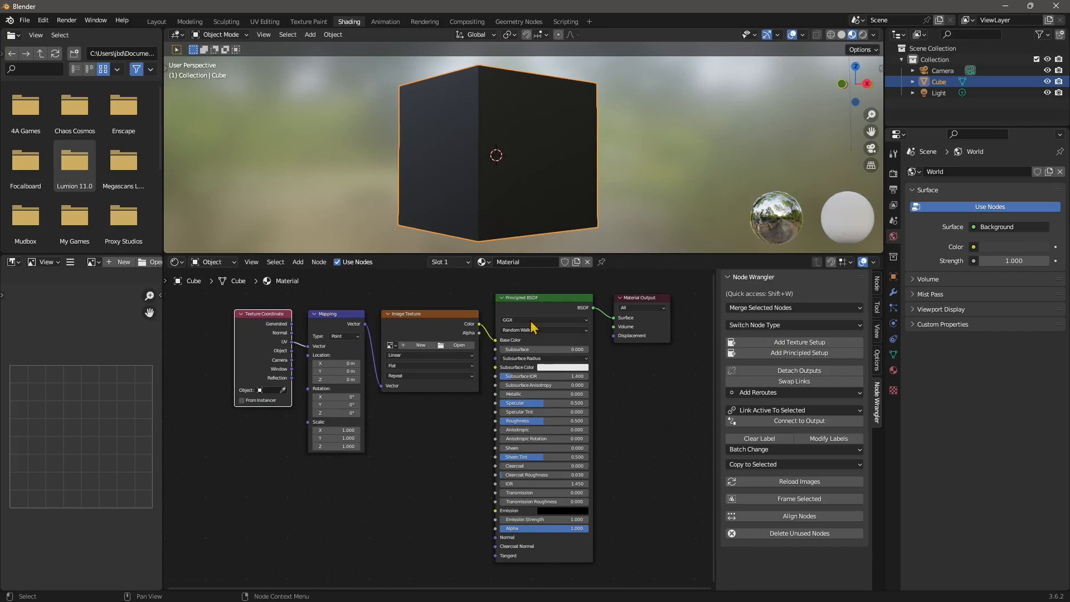
{"action": "middle_click_drag", "start_coordinate": [410, 400], "coordinate": [394, 404]}
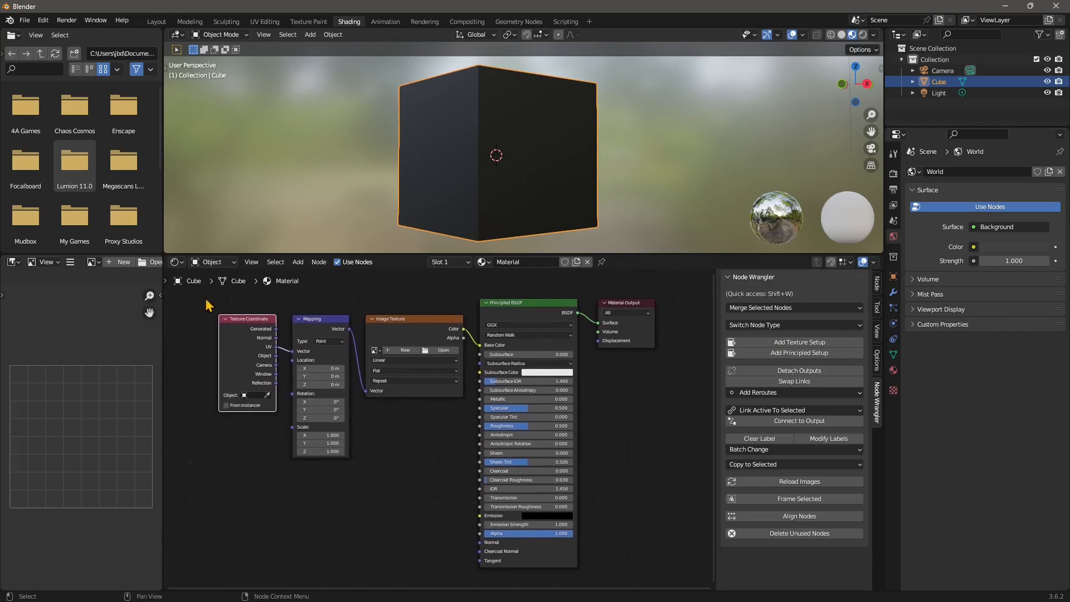
Load 'Screenshot 2023-10-02 145941.png' from Downloads into the Image Texture node
{"action": "left_click", "coordinate": [441, 351]}
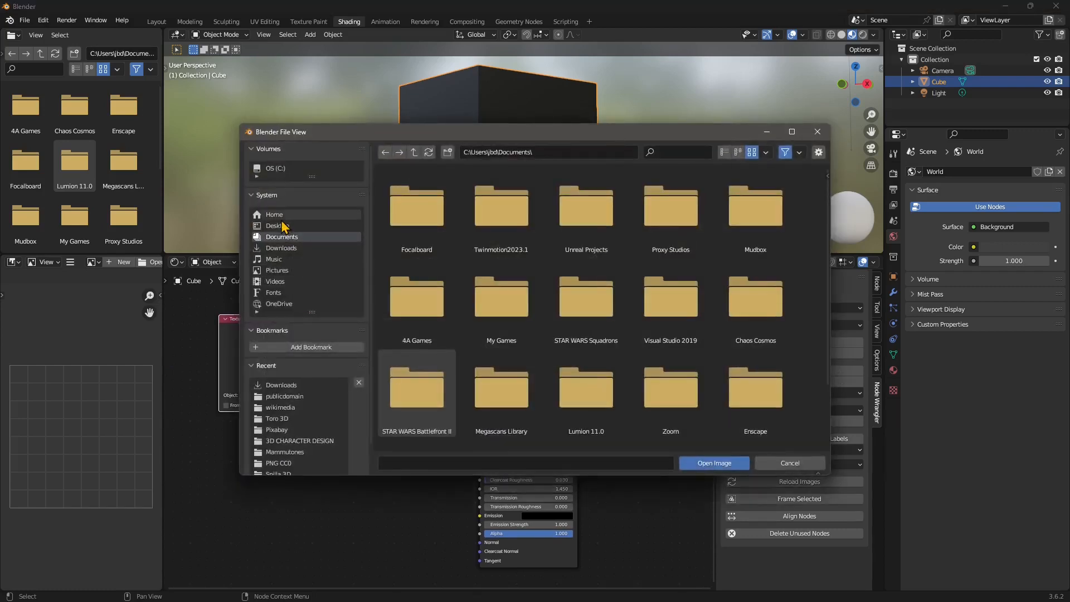
{"action": "left_click", "coordinate": [282, 386]}
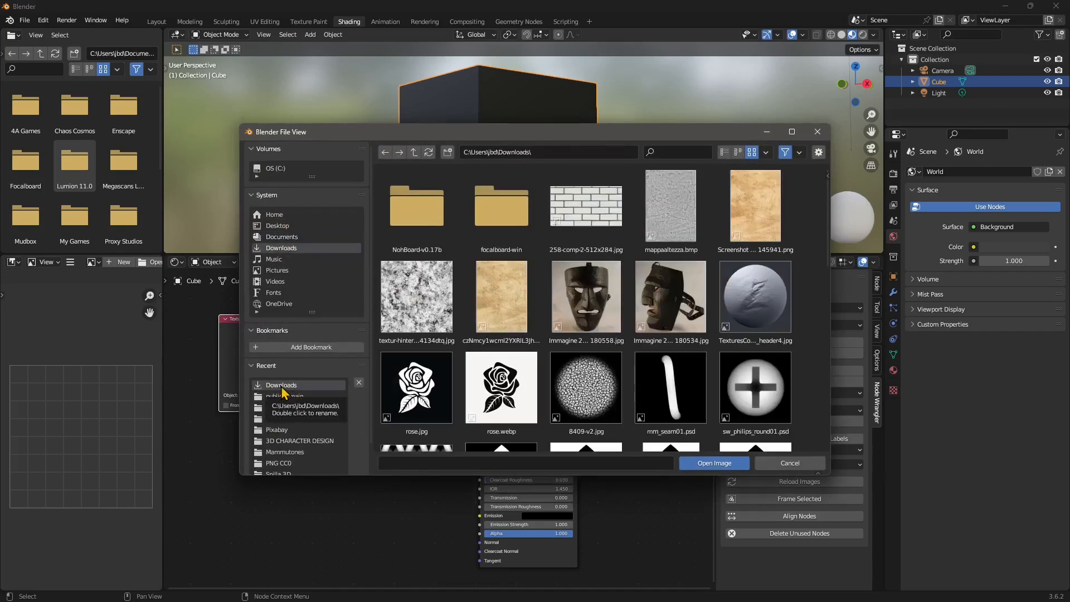
{"action": "left_click", "coordinate": [745, 215]}
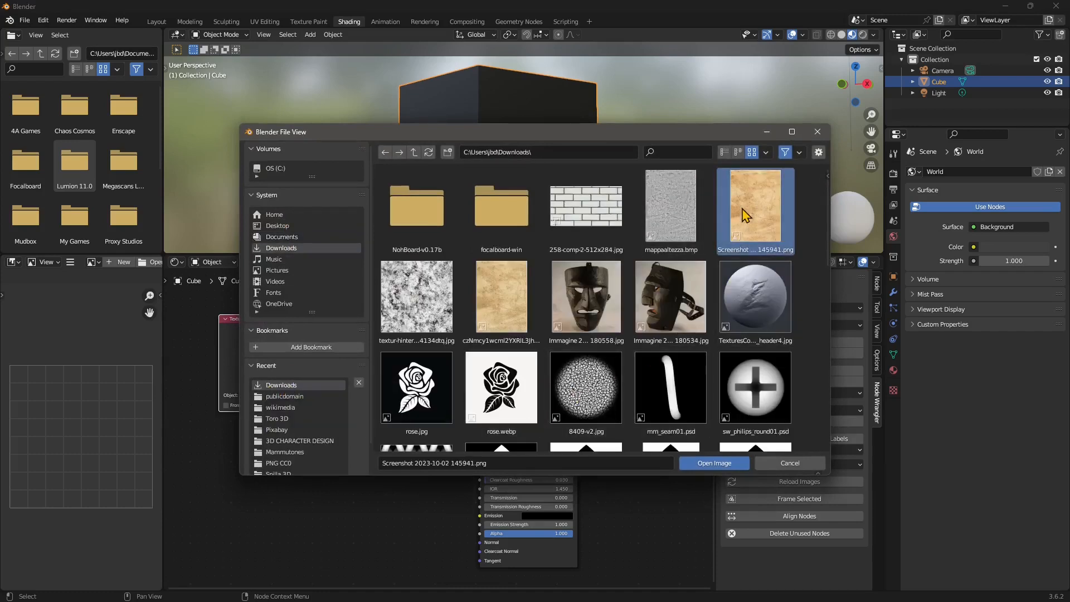
{"action": "left_click", "coordinate": [712, 463]}
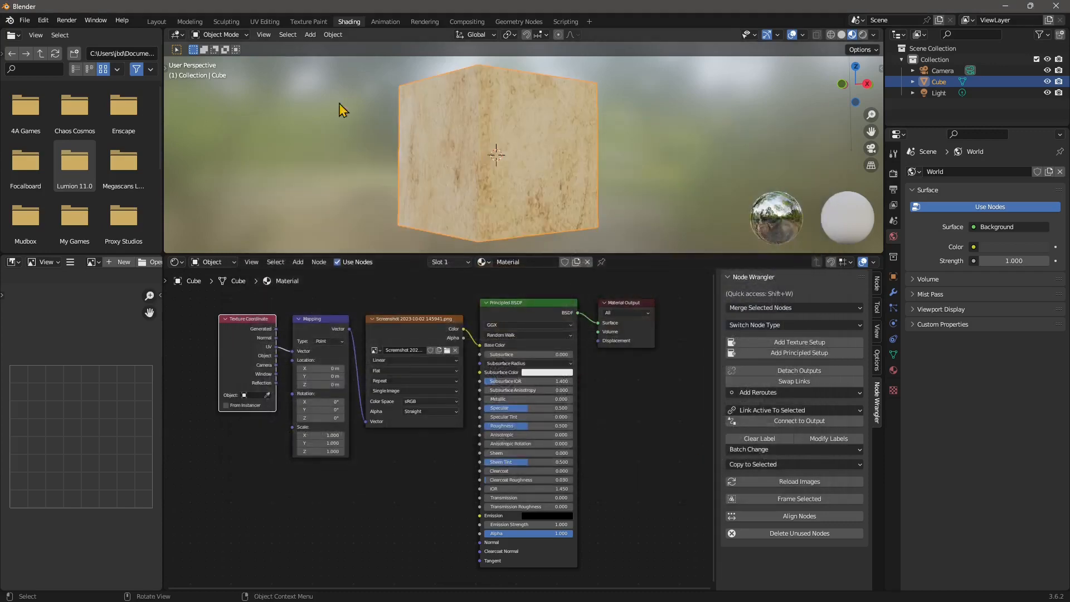
Enter 5 in the Mapping node's Scale X, Y and Z fields
{"action": "middle_click_drag", "start_coordinate": [339, 104], "coordinate": [434, 156]}
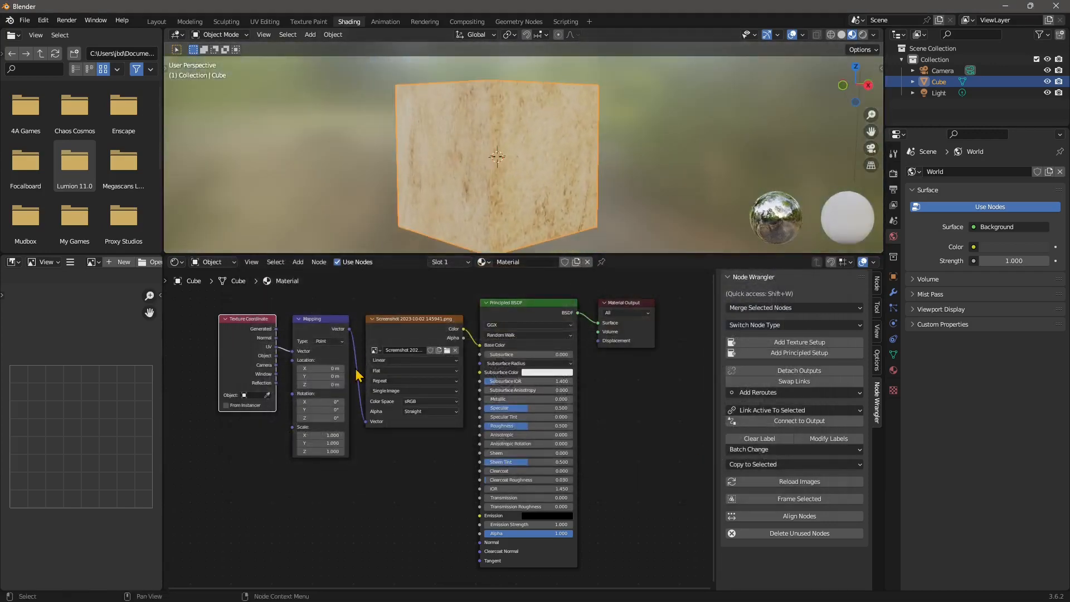
{"action": "left_click", "coordinate": [325, 436]}
{"action": "type", "text": "5"}
{"action": "key", "text": "Return"}
{"action": "left_click", "coordinate": [327, 443]}
{"action": "type", "text": "5"}
{"action": "key", "text": "Return"}
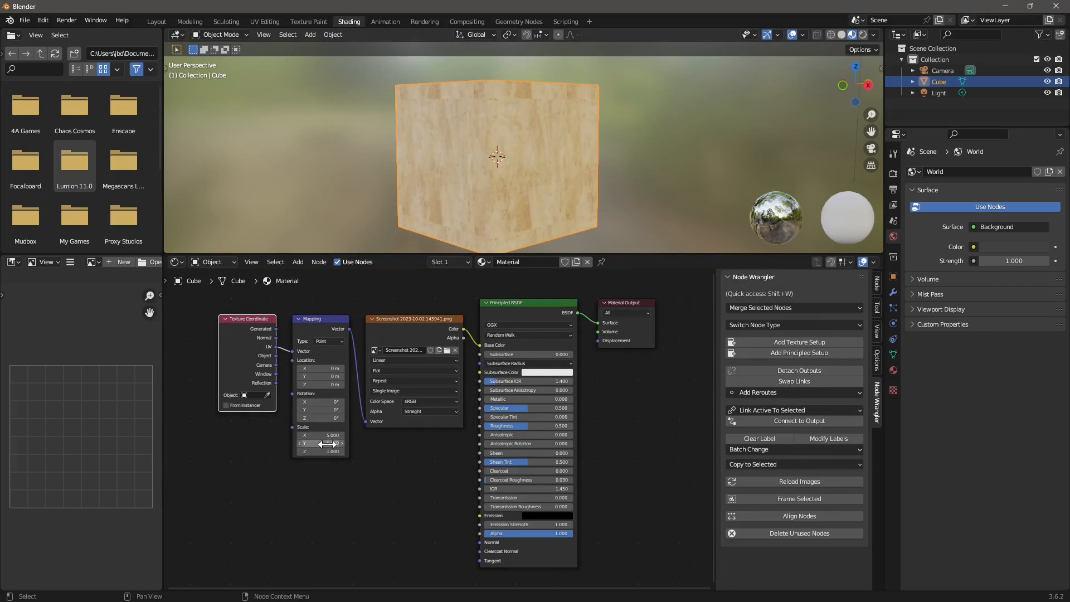
{"action": "left_click", "coordinate": [329, 451]}
{"action": "type", "text": "5"}
{"action": "key", "text": "Return"}
Orbit and zoom around the cube to inspect the finer texture tiling
{"action": "middle_click_drag", "start_coordinate": [490, 168], "coordinate": [390, 245]}
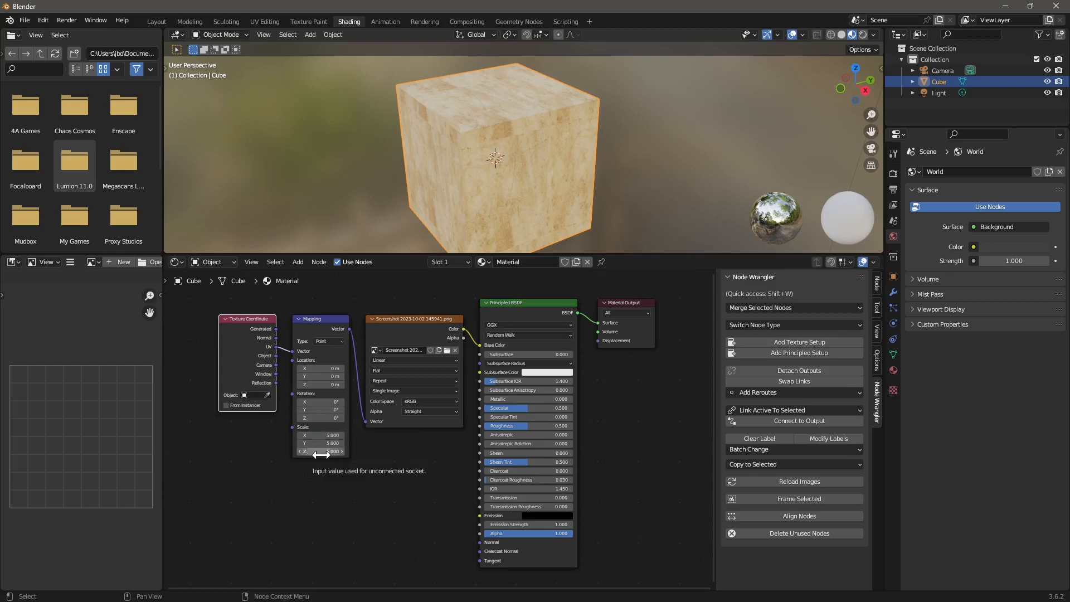
{"action": "scroll", "coordinate": [529, 164], "scroll_direction": "up", "scroll_amount": 5}
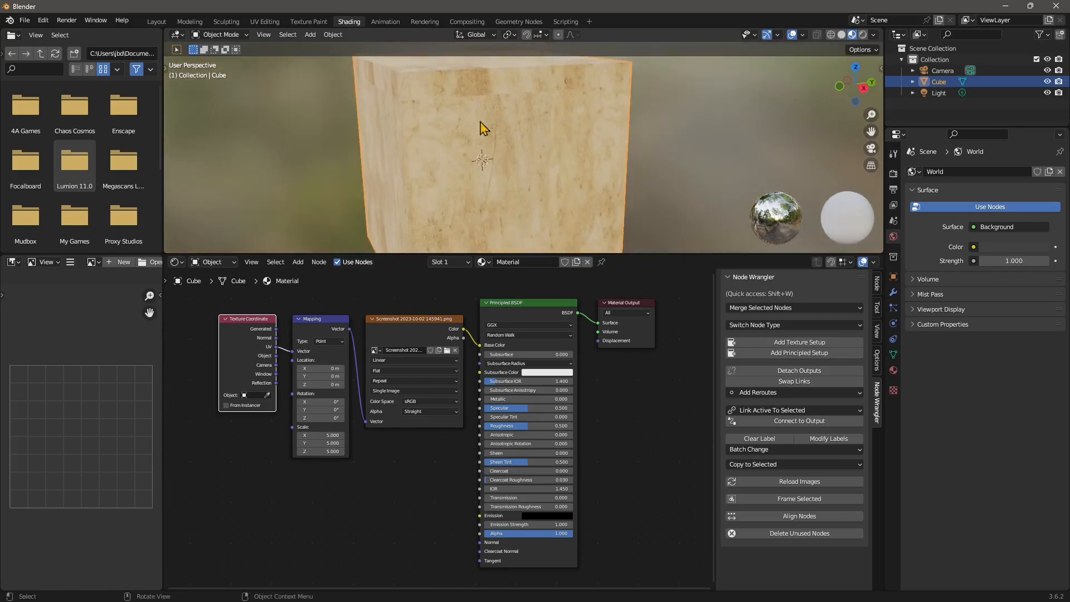
{"action": "middle_click_drag", "start_coordinate": [540, 90], "coordinate": [518, 82]}
{"action": "middle_click_drag", "start_coordinate": [529, 124], "coordinate": [544, 162]}
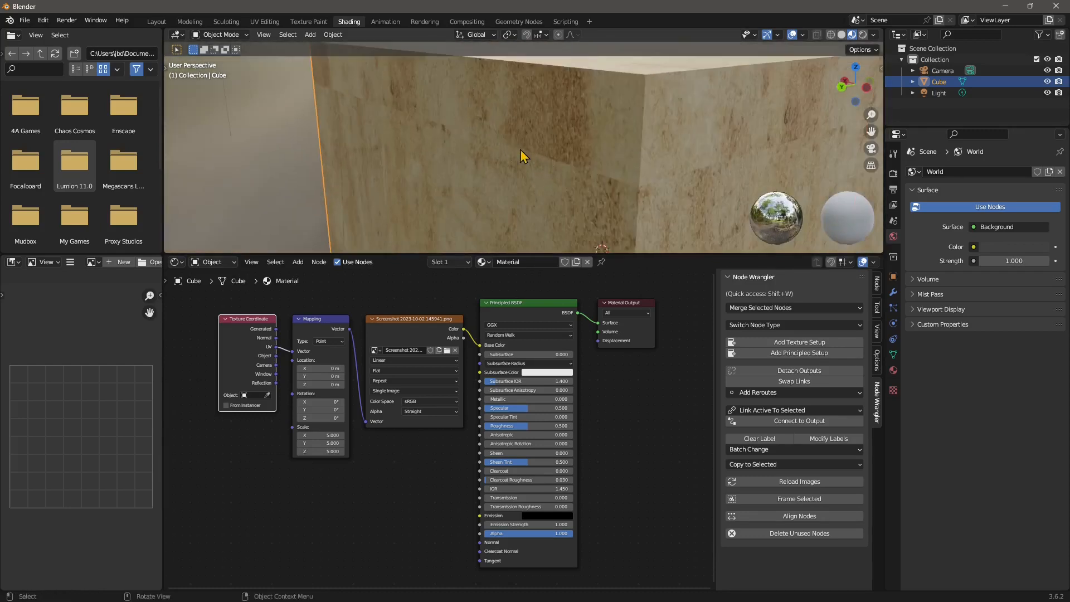
{"action": "middle_click_drag", "start_coordinate": [651, 191], "coordinate": [381, 142]}
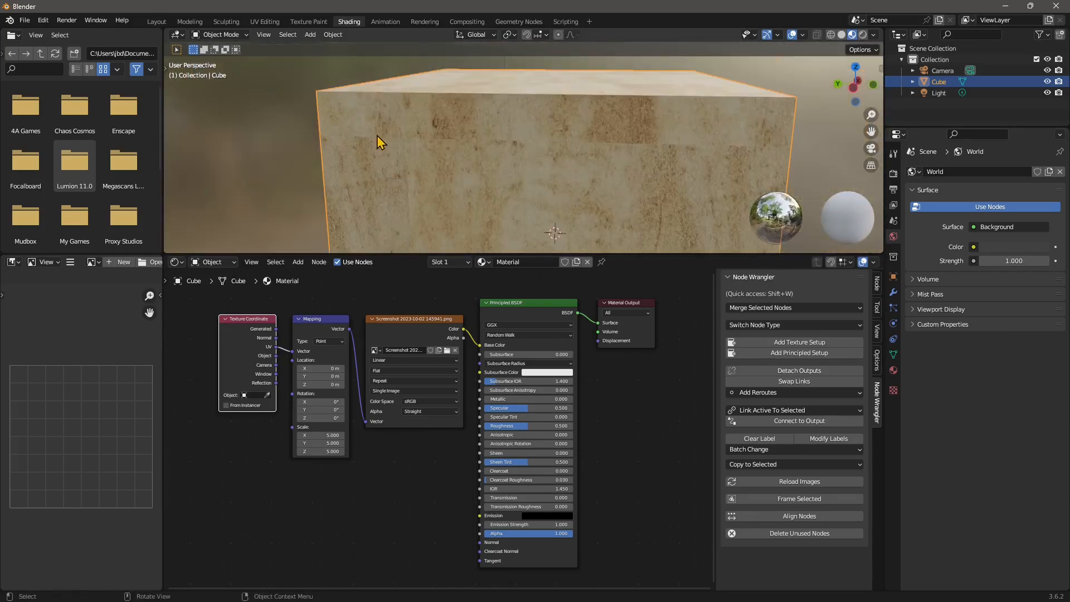
{"action": "middle_click_drag", "start_coordinate": [503, 166], "coordinate": [542, 158]}
{"action": "scroll", "coordinate": [507, 141], "scroll_direction": "down", "scroll_amount": 7}
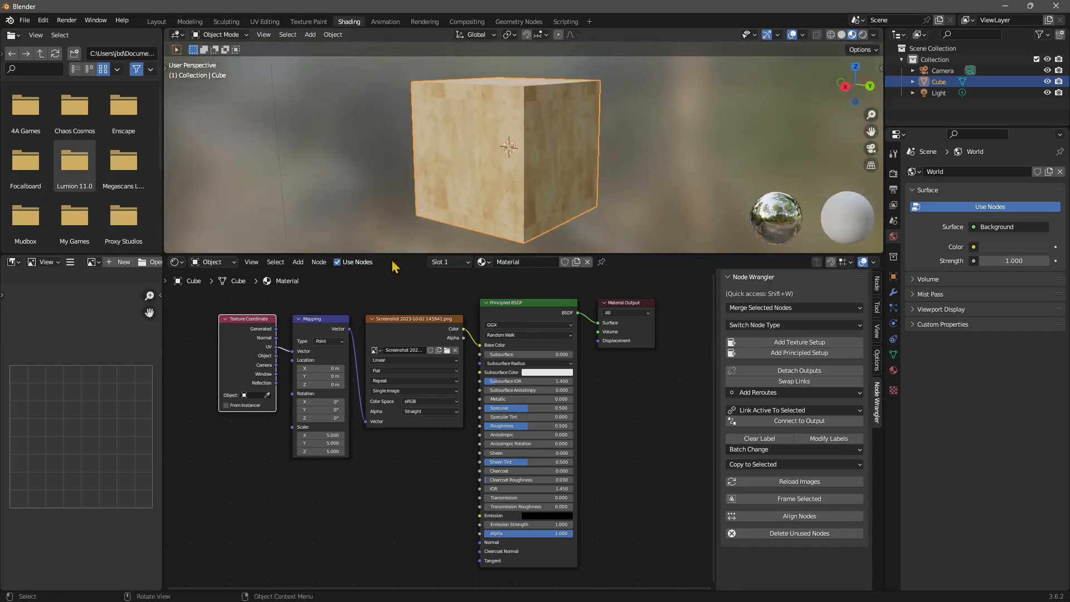
Load 258-comp-2-512x284.jpg into the Image Texture node and view the bricks from above
{"action": "left_click", "coordinate": [447, 350]}
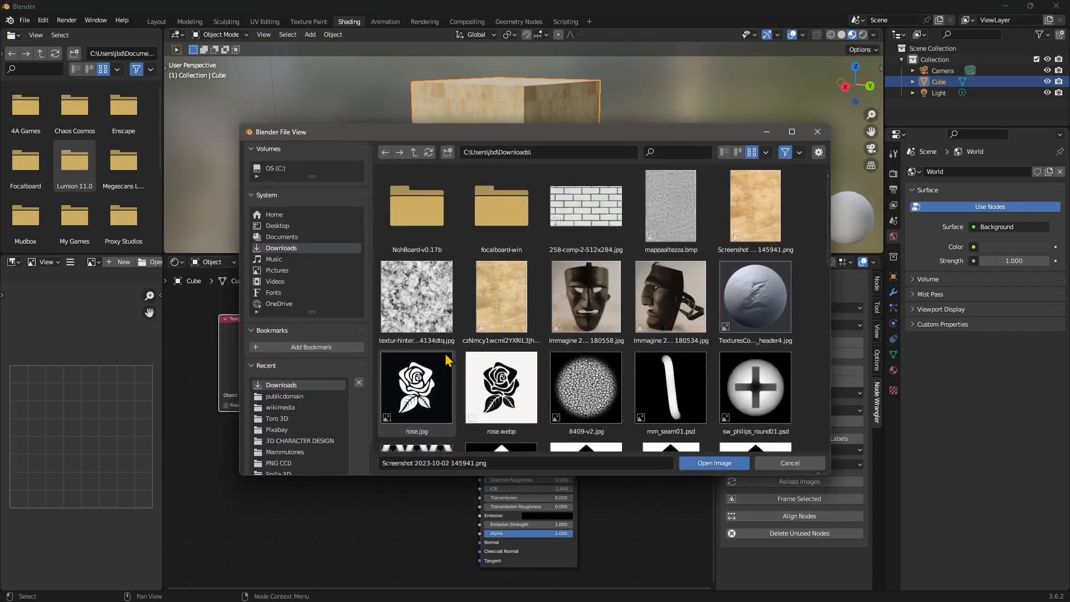
{"action": "left_click", "coordinate": [611, 218]}
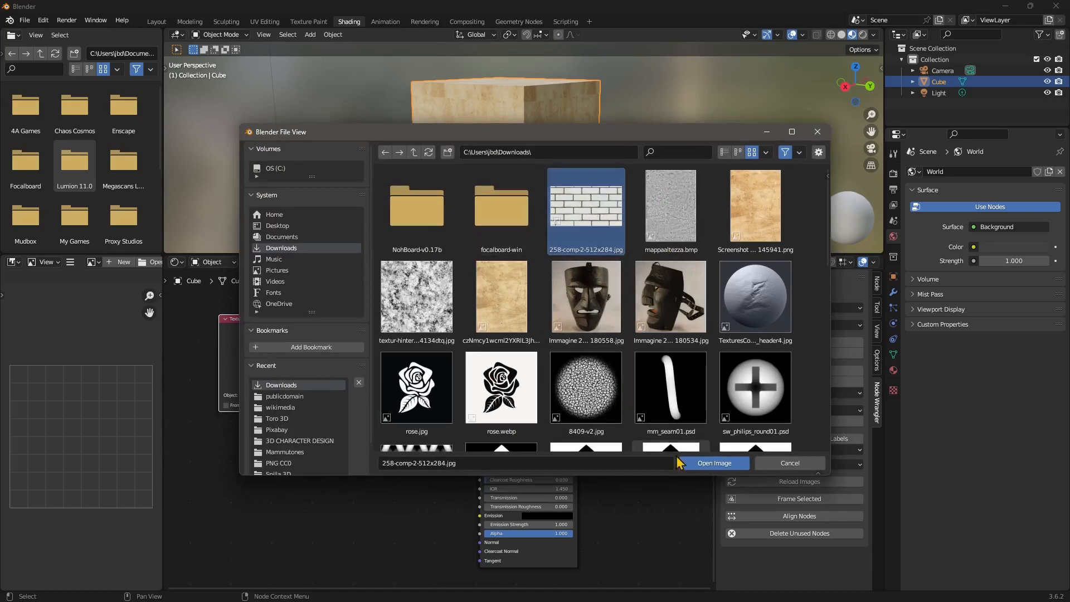
{"action": "left_click", "coordinate": [707, 463]}
{"action": "middle_click_drag", "start_coordinate": [513, 155], "coordinate": [546, 157]}
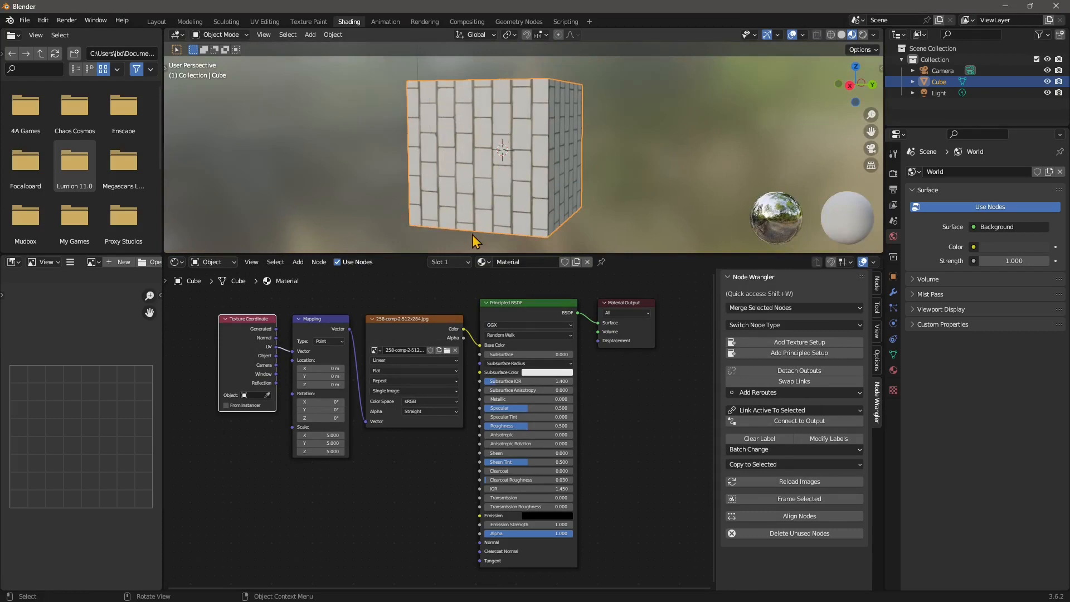
Enter 8 in the Mapping node's Scale X, Y and Z fields, then view the cube's top
{"action": "scroll", "coordinate": [423, 337], "scroll_direction": "up", "scroll_amount": 1}
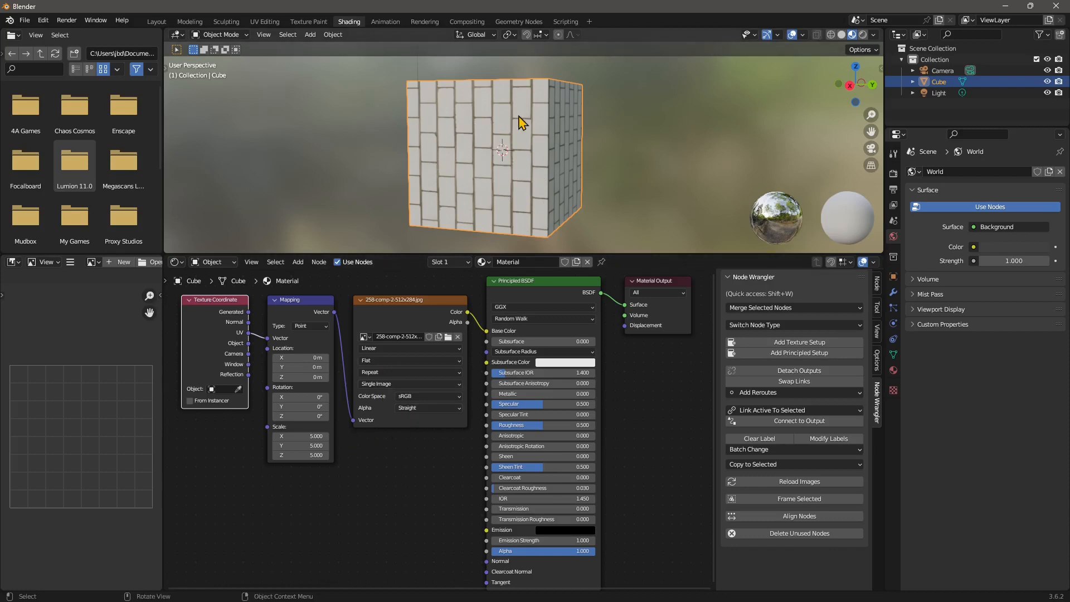
{"action": "left_click", "coordinate": [313, 437]}
{"action": "key", "text": "Return"}
{"action": "left_click", "coordinate": [315, 447]}
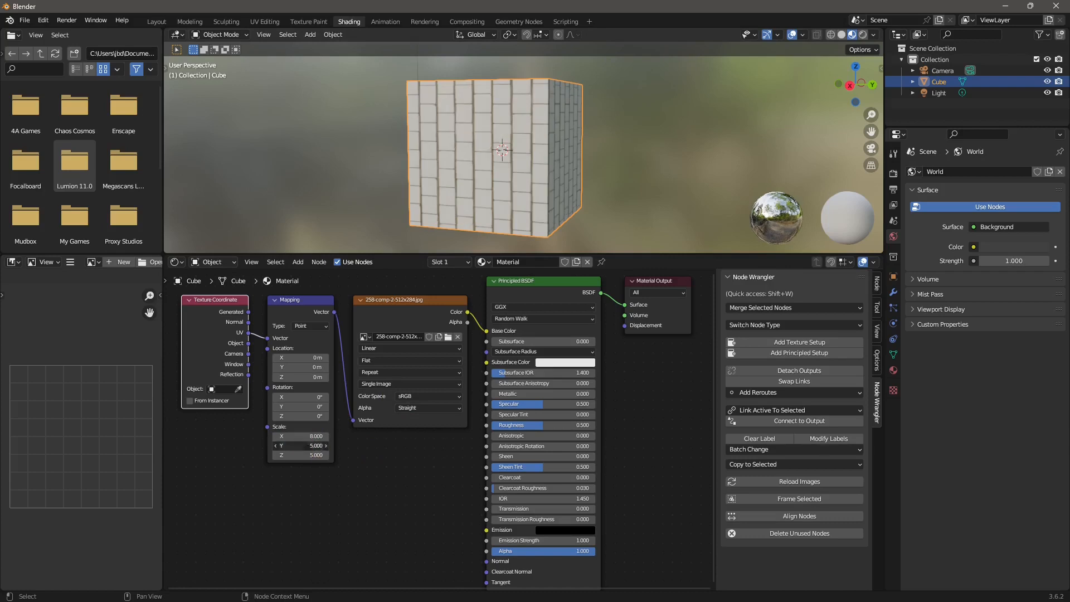
{"action": "type", "text": "8"}
{"action": "key", "text": "Return"}
{"action": "left_click", "coordinate": [316, 455]}
{"action": "type", "text": "8"}
{"action": "key", "text": "Return"}
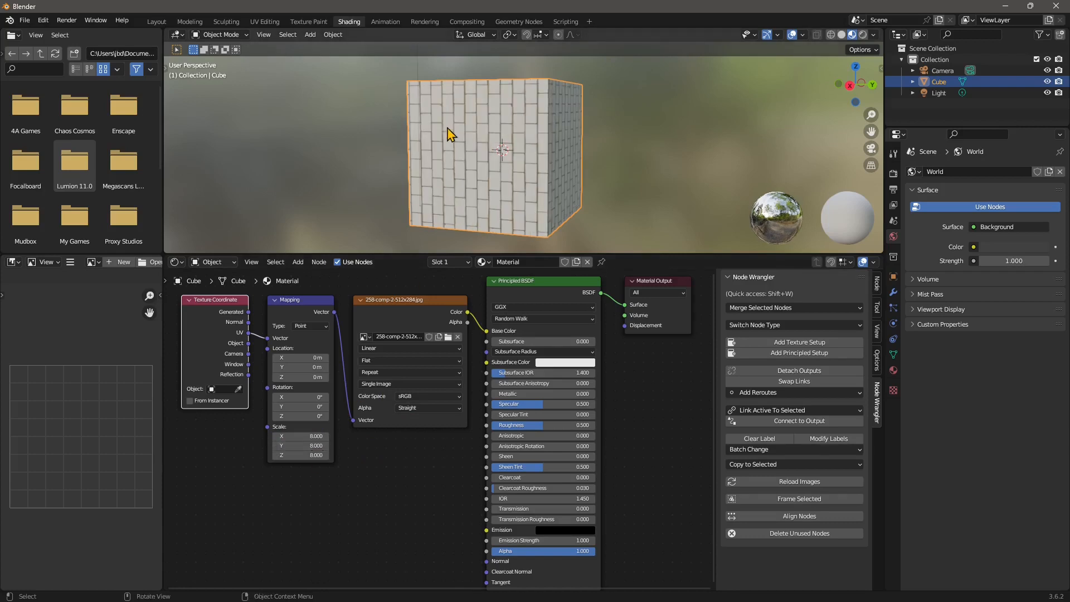
{"action": "middle_click_drag", "start_coordinate": [540, 143], "coordinate": [640, 139]}
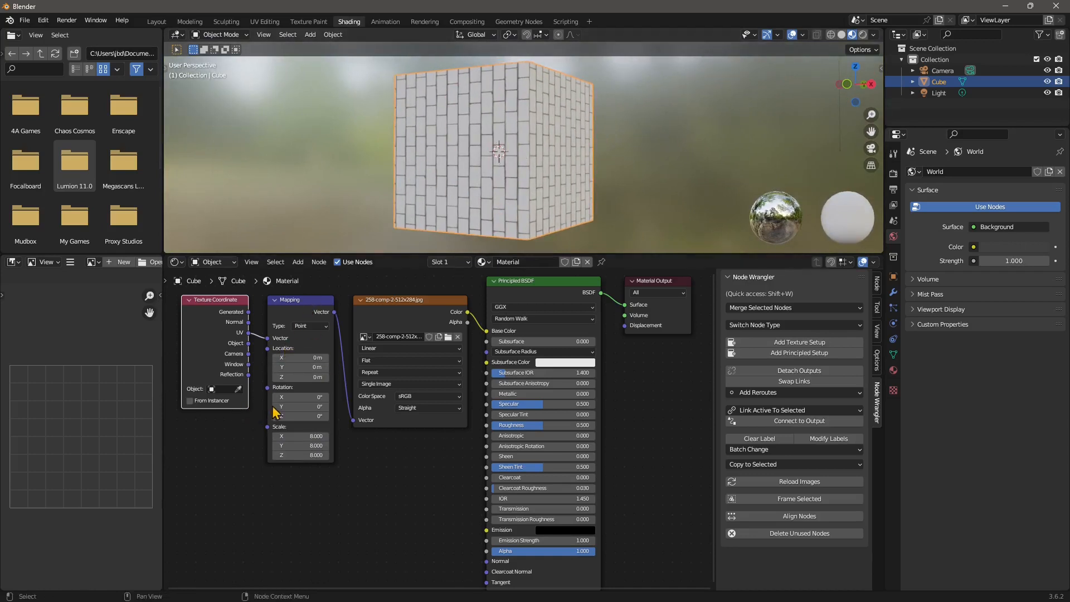
Set Mapping rotation Z to 90° and location offsets to Y -0.2 m, Z -0.6 m
{"action": "left_click", "coordinate": [308, 416]}
{"action": "key", "text": "Return"}
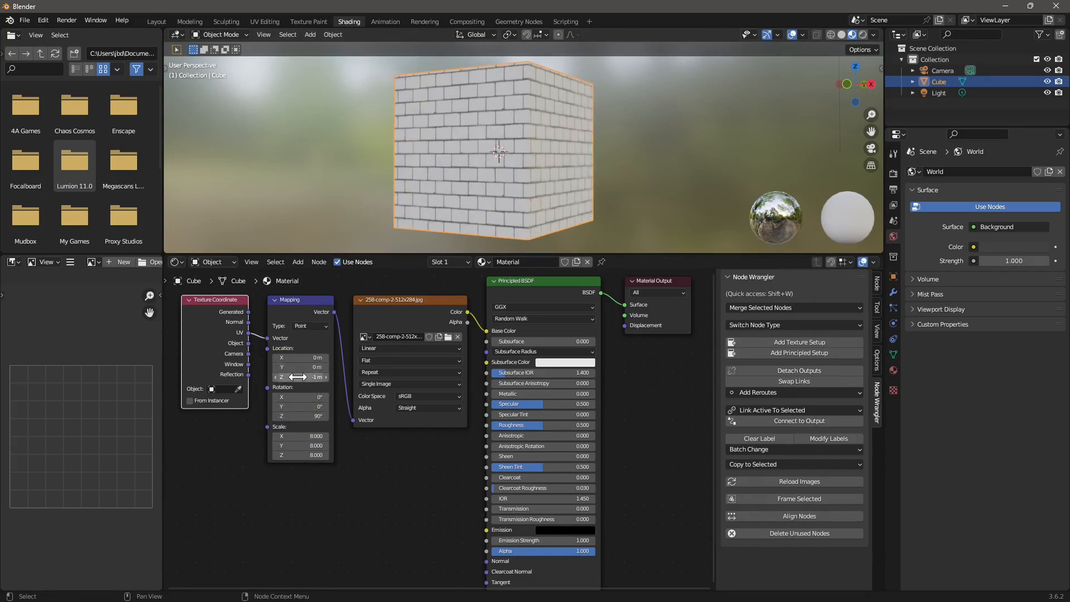
{"action": "left_click_drag", "start_coordinate": [299, 376], "coordinate": [284, 377]}
{"action": "mouse_move", "coordinate": [299, 367]}
{"action": "left_mouse_down"}
{"action": "mouse_move", "coordinate": [287, 358]}
{"action": "mouse_move", "coordinate": [305, 367]}
{"action": "left_mouse_up"}
{"action": "left_click", "coordinate": [301, 376]}
{"action": "left_click", "coordinate": [301, 366]}
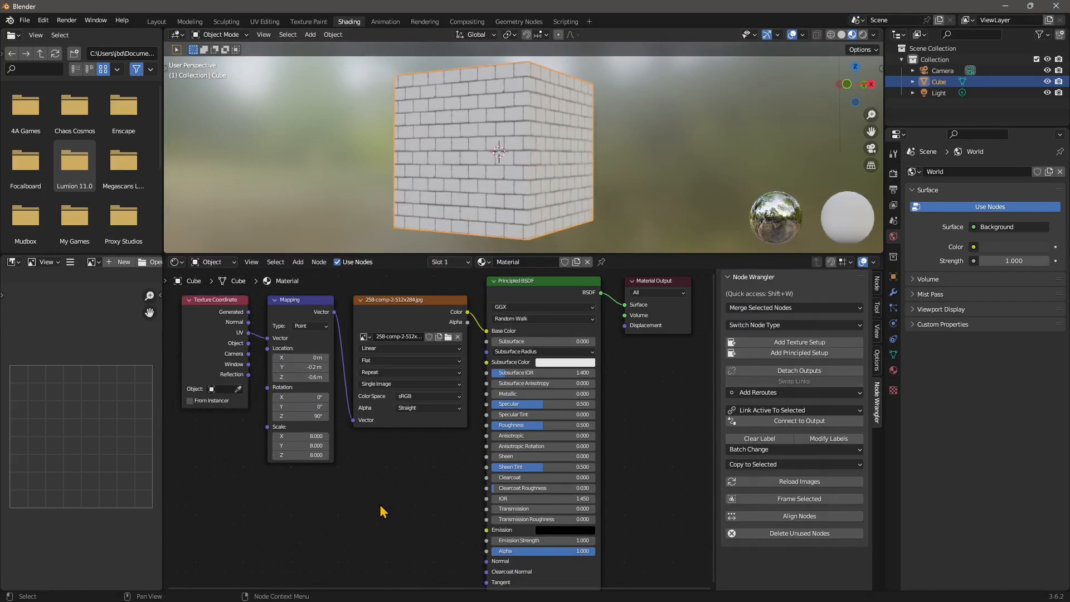